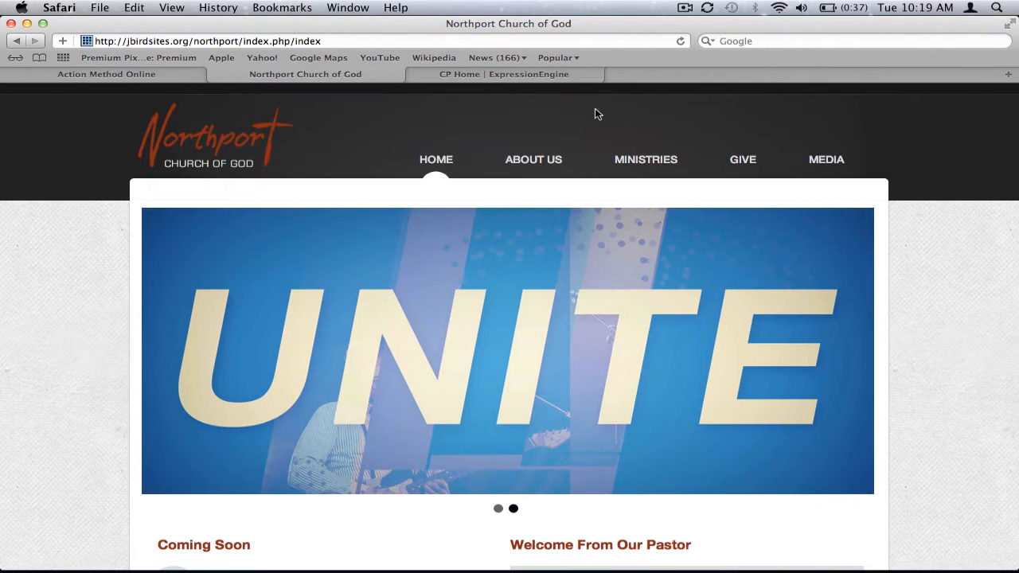
Open the What We Believe page under About Us on the church site and examine its body text.
{"action": "mouse_move", "coordinate": [547, 159]}
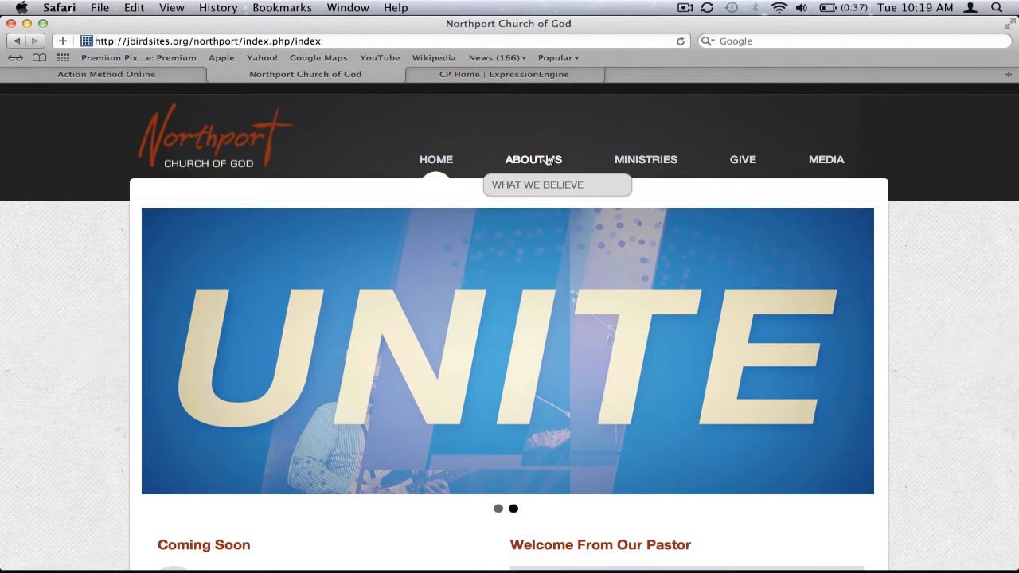
{"action": "mouse_move", "coordinate": [644, 160]}
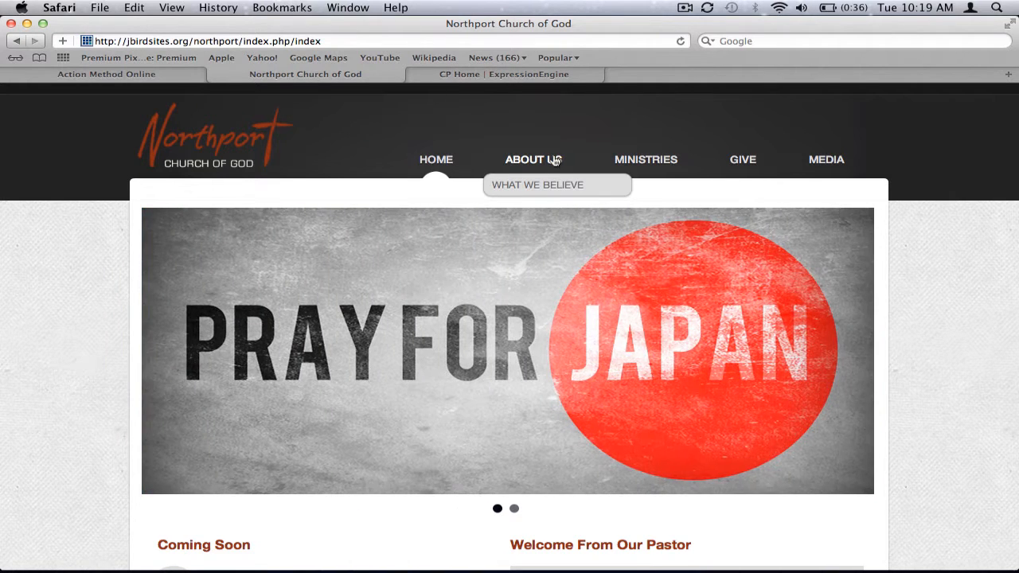
{"action": "left_click", "coordinate": [555, 161]}
{"action": "left_click", "coordinate": [555, 185]}
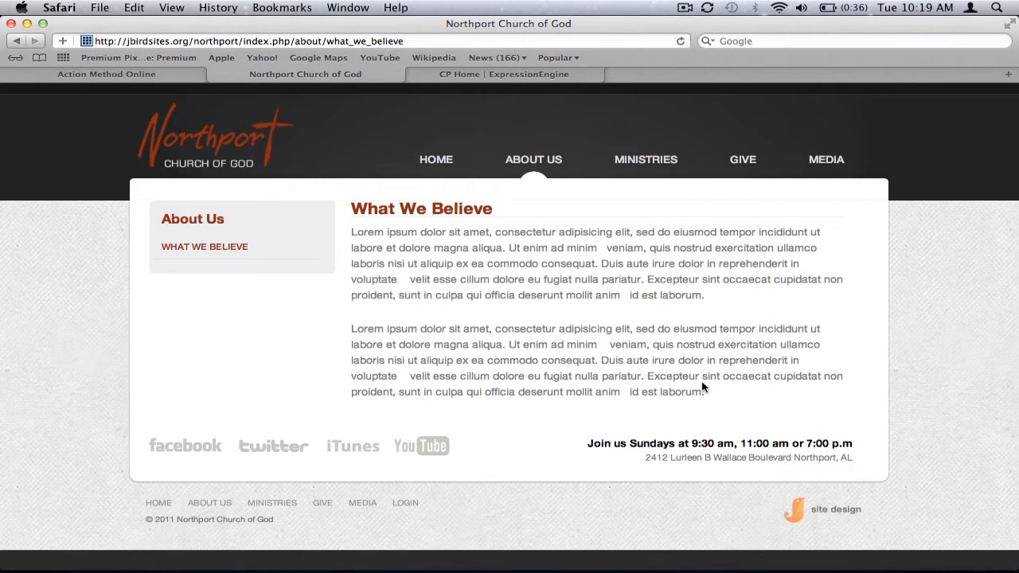
{"action": "left_click_drag", "start_coordinate": [708, 393], "coordinate": [176, 236]}
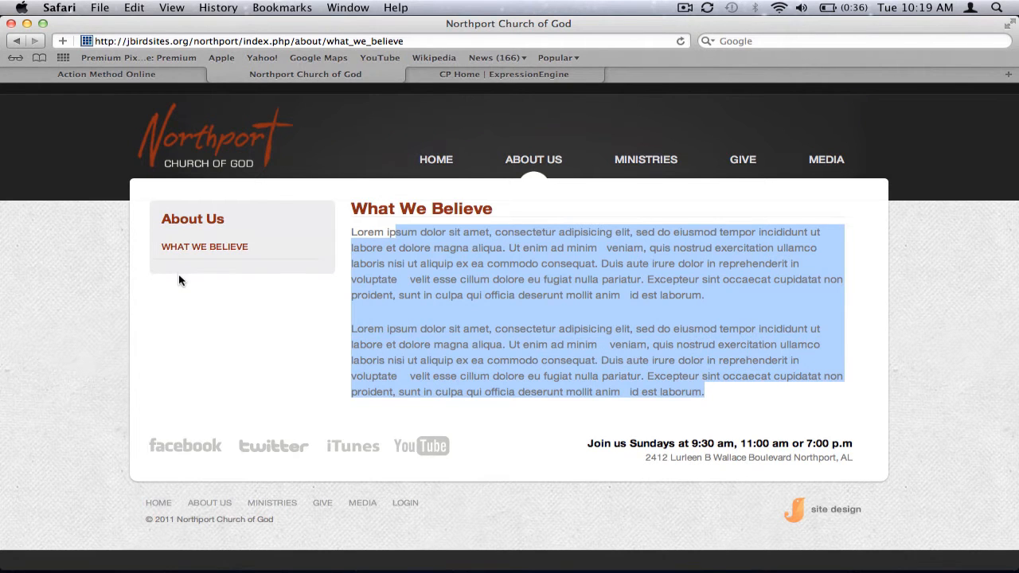
Open the Children page under Ministries and examine its heading, plus the subpages offered under About Us.
{"action": "mouse_move", "coordinate": [614, 159]}
{"action": "left_click", "coordinate": [624, 185]}
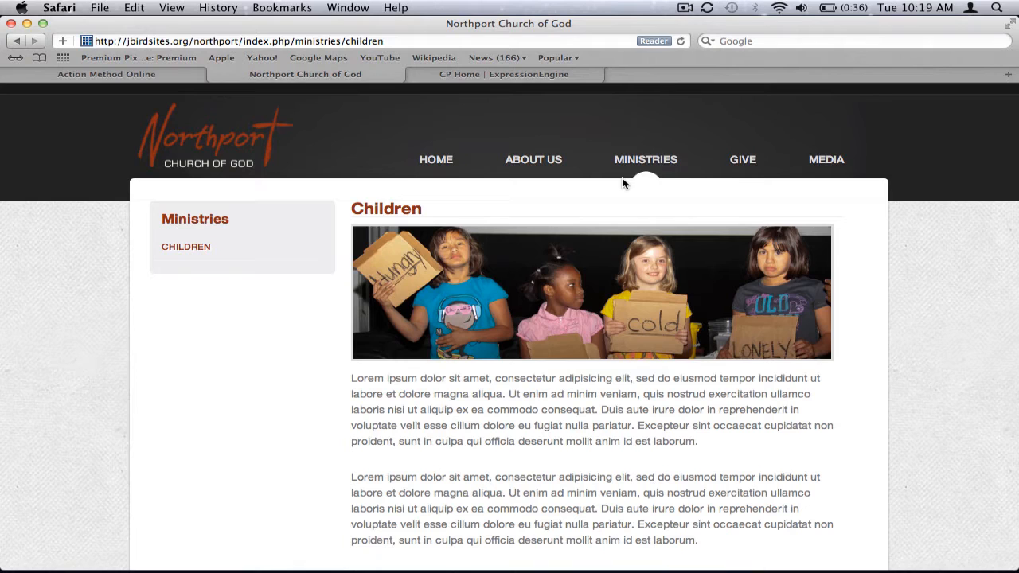
{"action": "left_click_drag", "start_coordinate": [345, 210], "coordinate": [420, 205]}
{"action": "left_click", "coordinate": [421, 205]}
{"action": "mouse_move", "coordinate": [561, 159]}
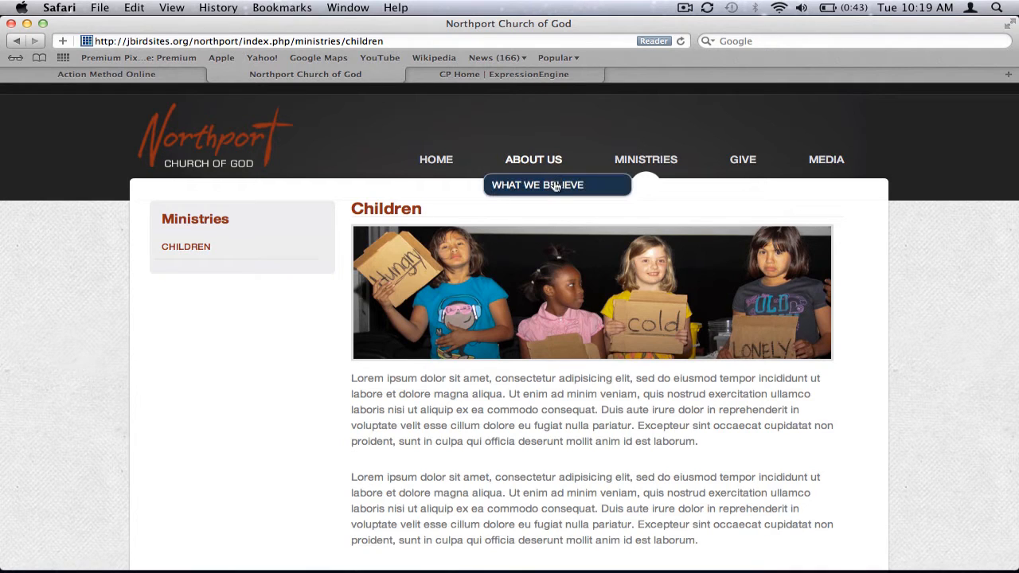
{"action": "mouse_move", "coordinate": [661, 167]}
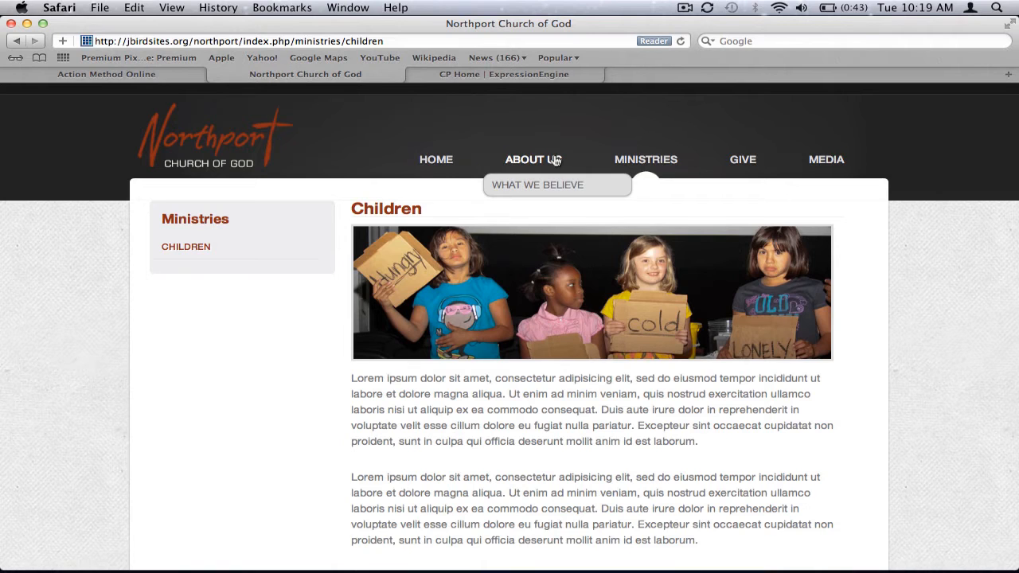
Switch to the ExpressionEngine control panel and review the sections available for creating and editing pages against the live site's navigation.
{"action": "left_click", "coordinate": [526, 74]}
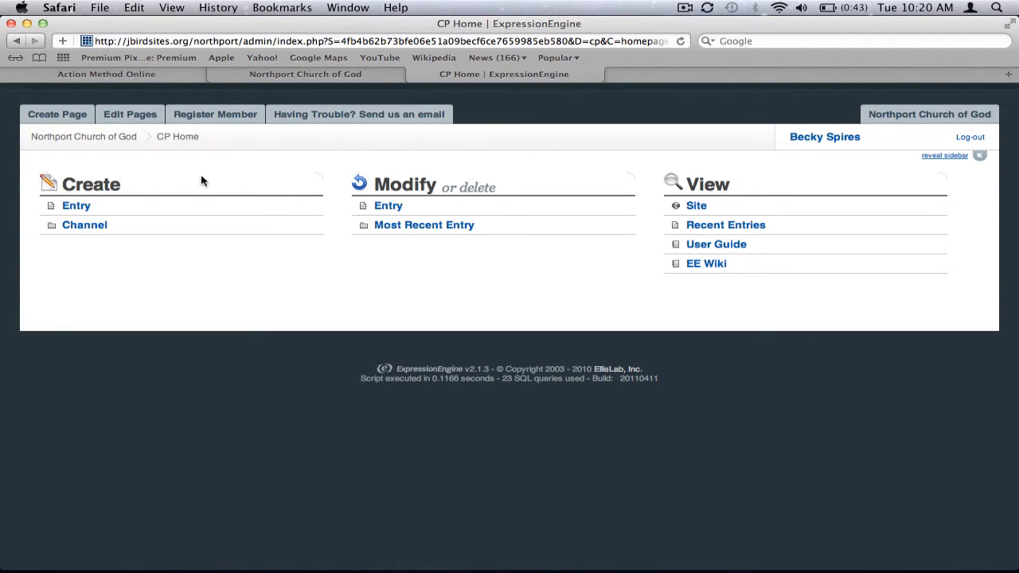
{"action": "mouse_move", "coordinate": [64, 120]}
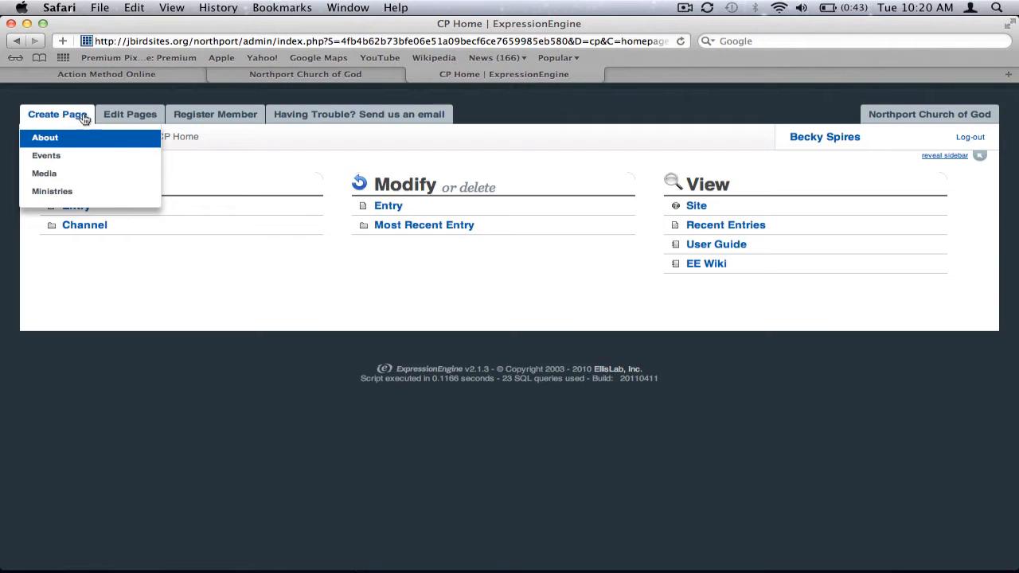
{"action": "mouse_move", "coordinate": [129, 116]}
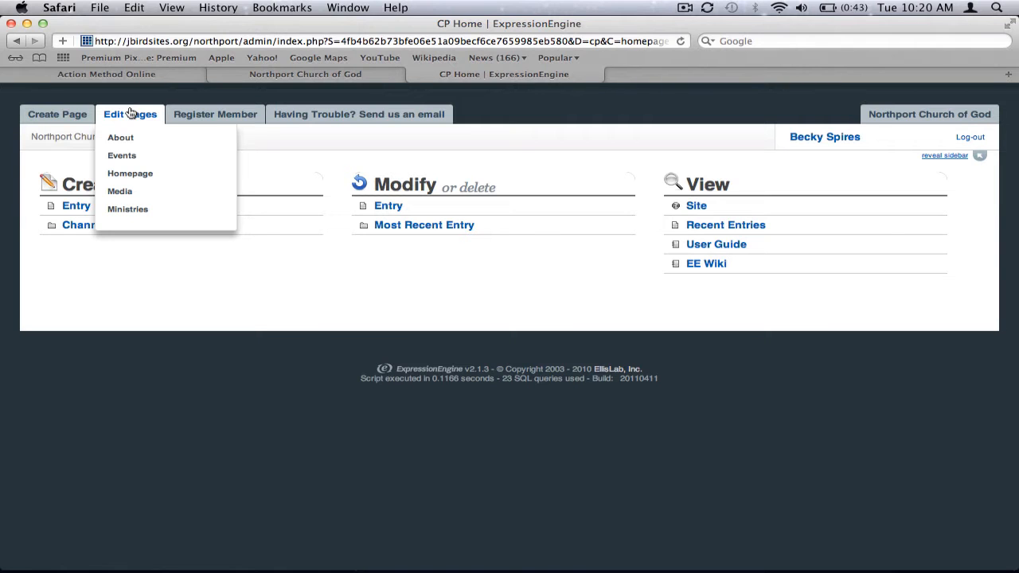
{"action": "left_click", "coordinate": [263, 73]}
{"action": "mouse_move", "coordinate": [524, 175]}
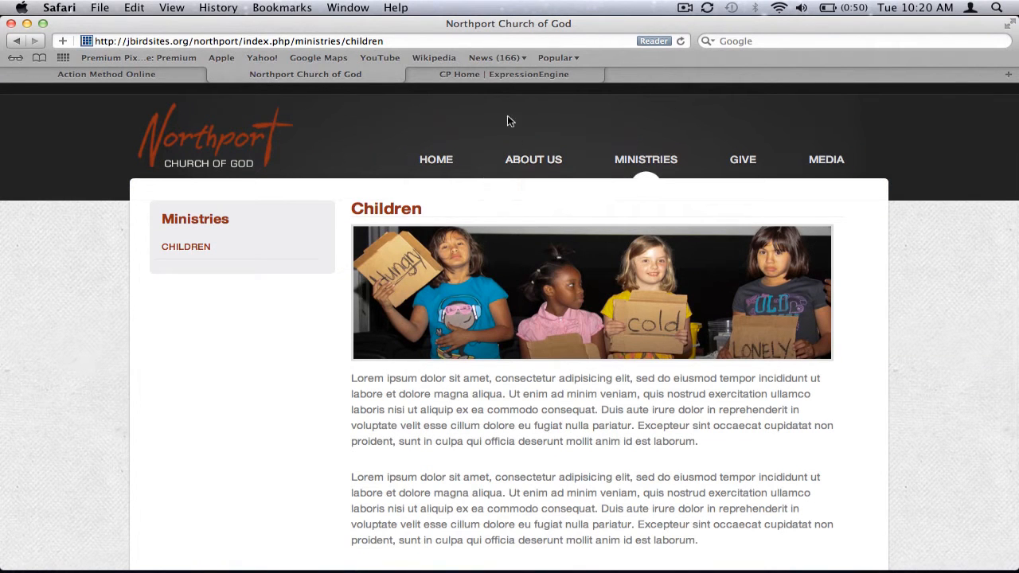
{"action": "left_click", "coordinate": [415, 74]}
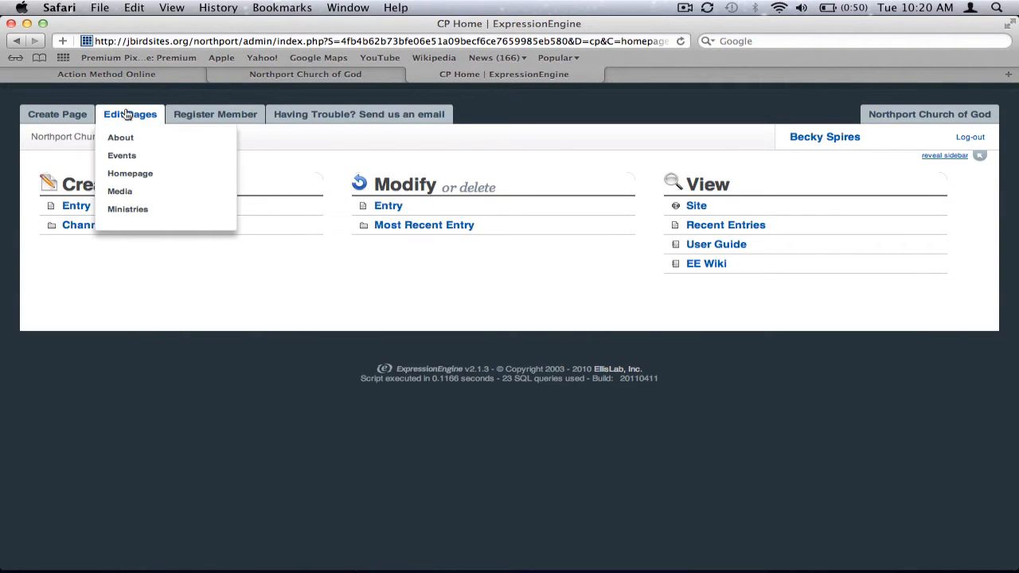
List the existing About pages for editing and compare them with the About Us section on the live site.
{"action": "left_click", "coordinate": [125, 137]}
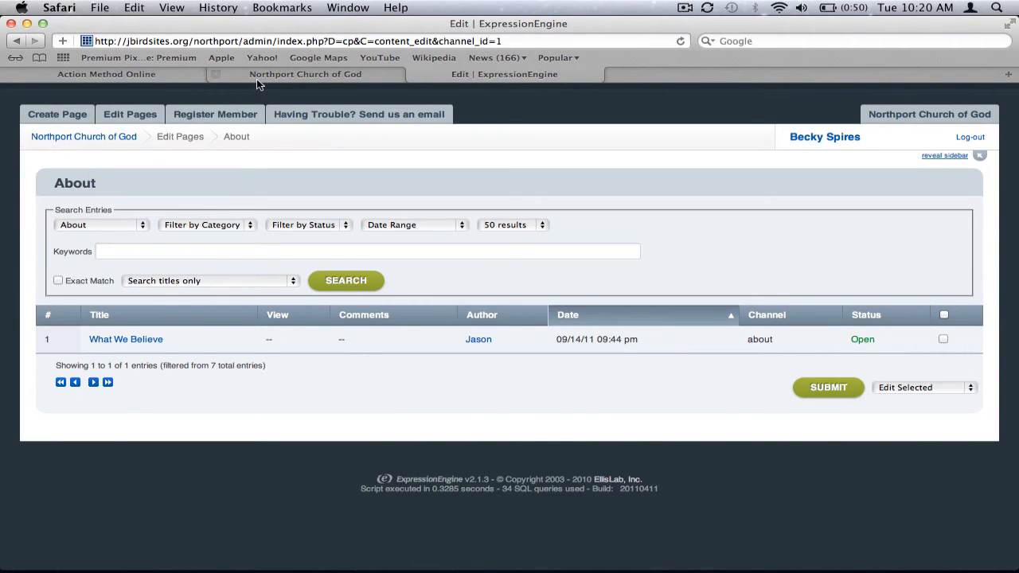
{"action": "left_click", "coordinate": [216, 74]}
{"action": "mouse_move", "coordinate": [531, 162]}
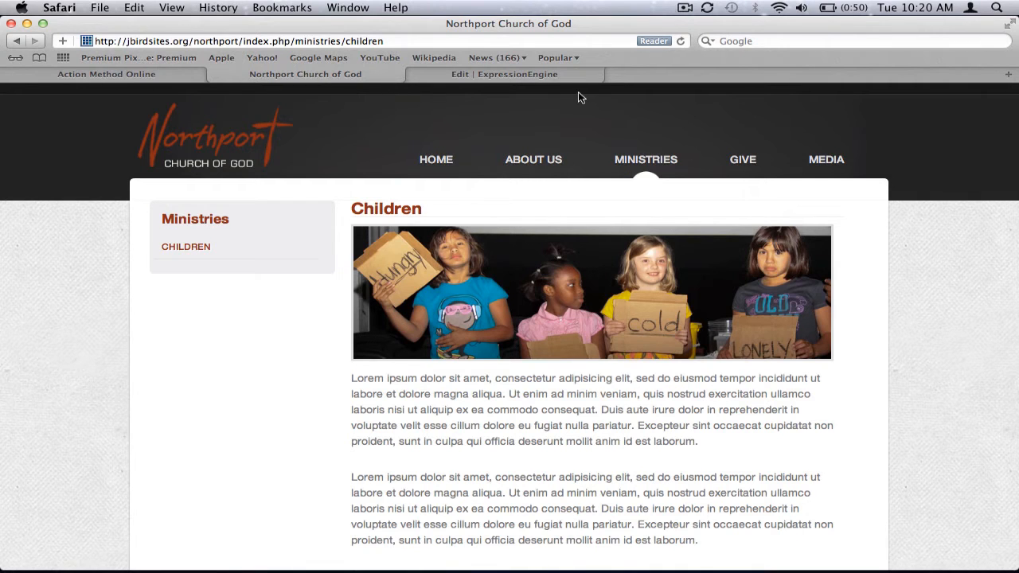
Start a new page in the About section from the control panel and bring its entry fields into view.
{"action": "left_click", "coordinate": [555, 77]}
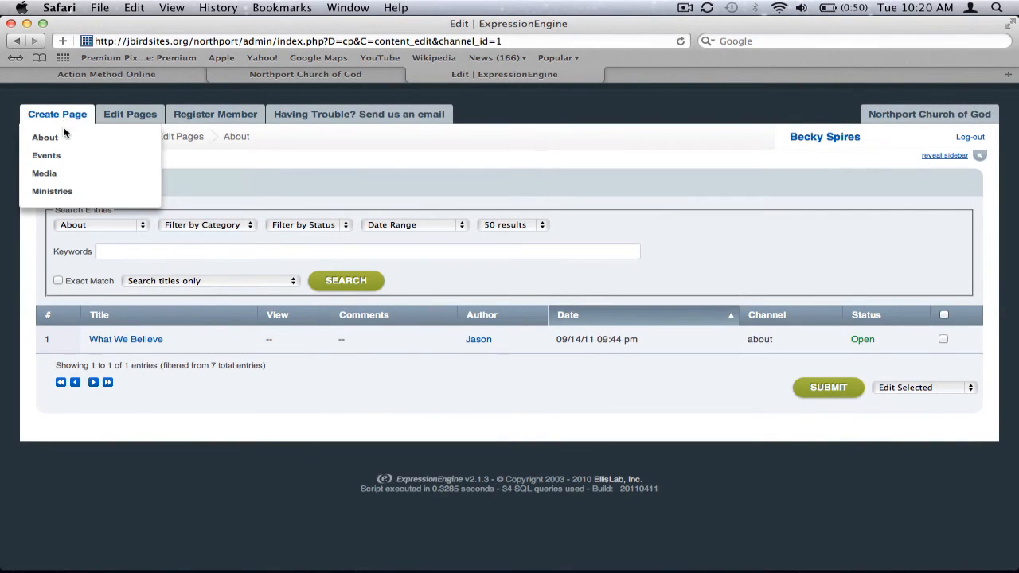
{"action": "left_click", "coordinate": [63, 134]}
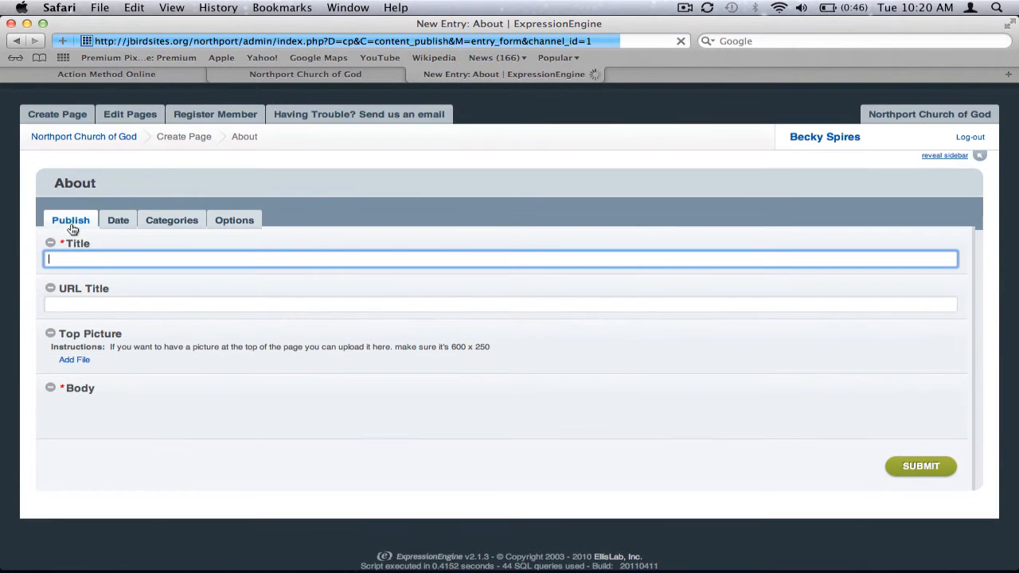
{"action": "mouse_move", "coordinate": [72, 119]}
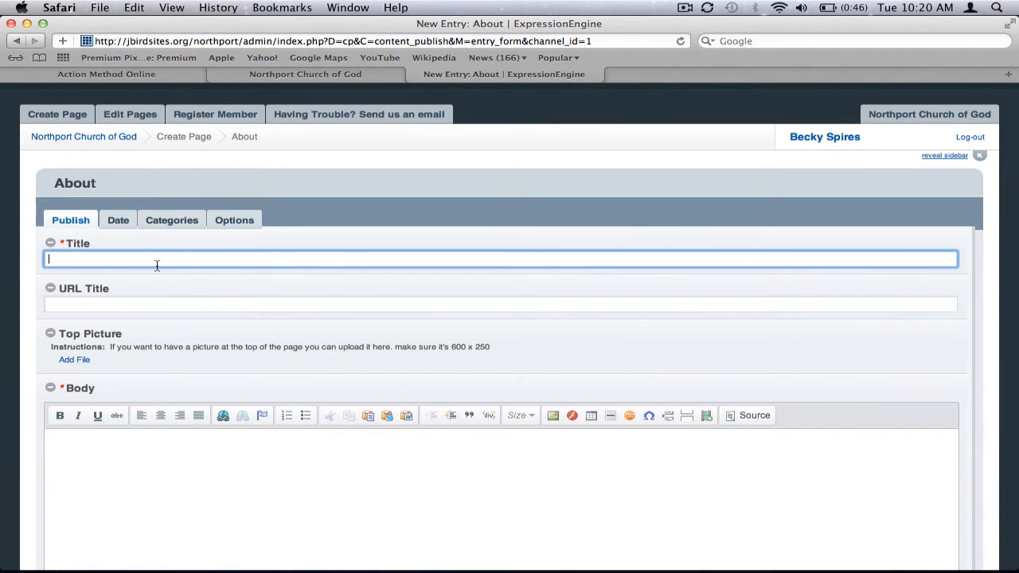
{"action": "scroll", "coordinate": [157, 265], "scroll_direction": "down", "scroll_amount": 3}
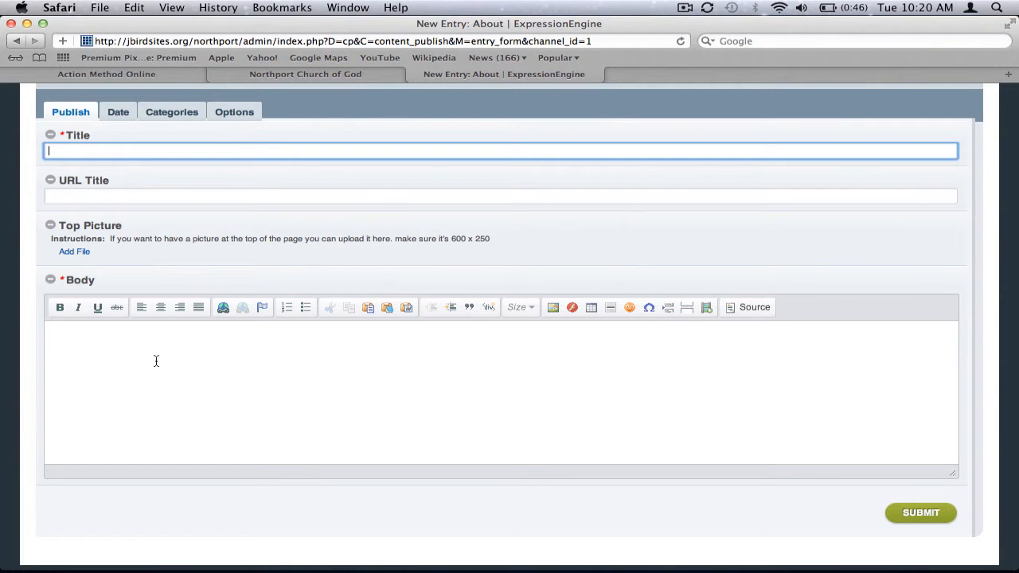
Open What We Believe on the live site and examine where the page title is displayed.
{"action": "left_click", "coordinate": [297, 73]}
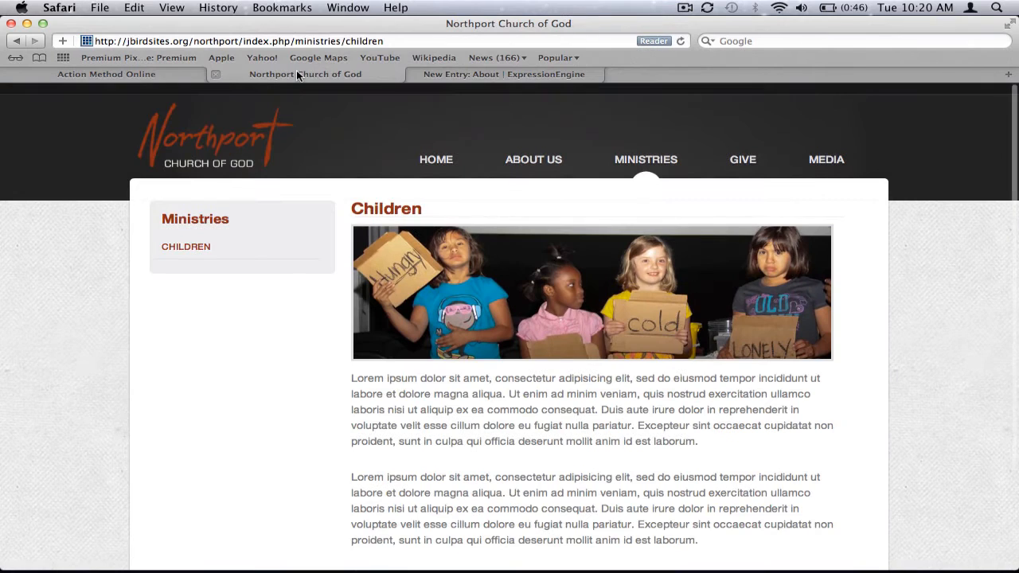
{"action": "left_click", "coordinate": [540, 159]}
{"action": "left_click", "coordinate": [540, 182]}
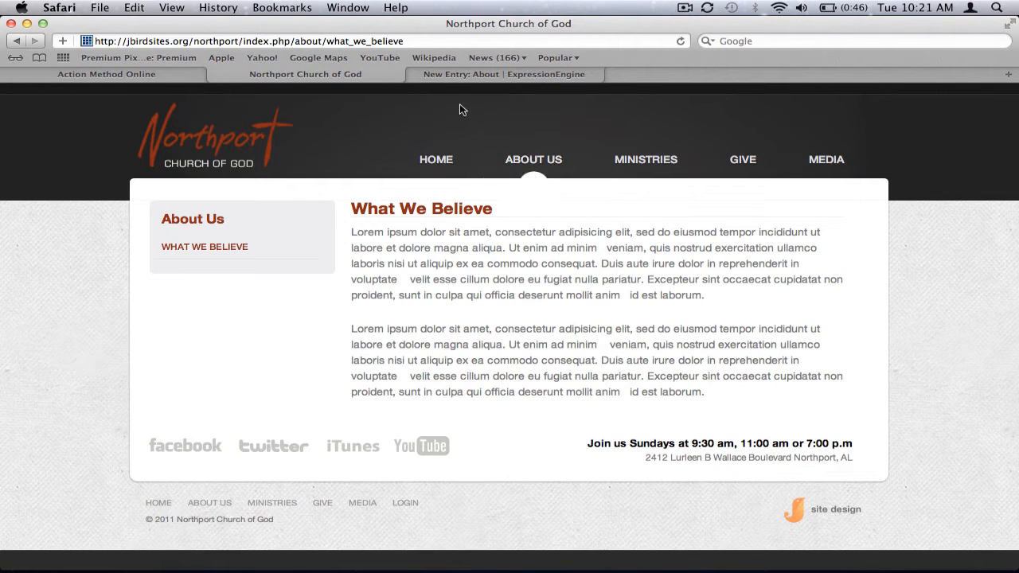
{"action": "left_click_drag", "start_coordinate": [351, 209], "coordinate": [494, 210]}
{"action": "left_click", "coordinate": [494, 208]}
Title the new About entry "Our Vision" and check its automatically filled URL title.
{"action": "left_click", "coordinate": [485, 73]}
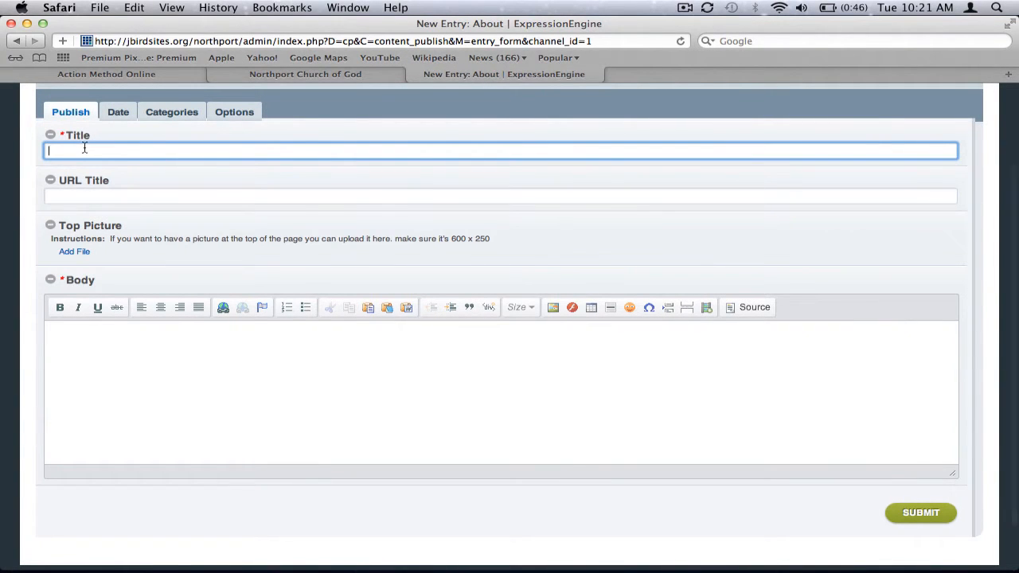
{"action": "type", "text": "Our Vision"}
{"action": "left_click_drag", "start_coordinate": [93, 151], "coordinate": [47, 151]}
{"action": "left_click_drag", "start_coordinate": [94, 196], "coordinate": [48, 196]}
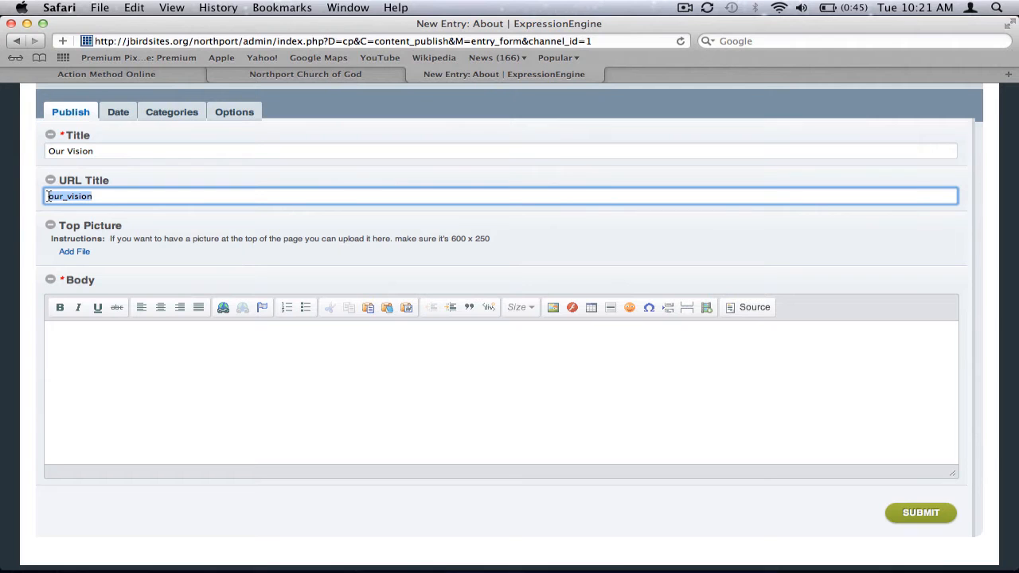
Examine the final segment of the live What We Believe page's address to see how a URL title is used.
{"action": "left_click", "coordinate": [306, 74]}
{"action": "left_click", "coordinate": [408, 39]}
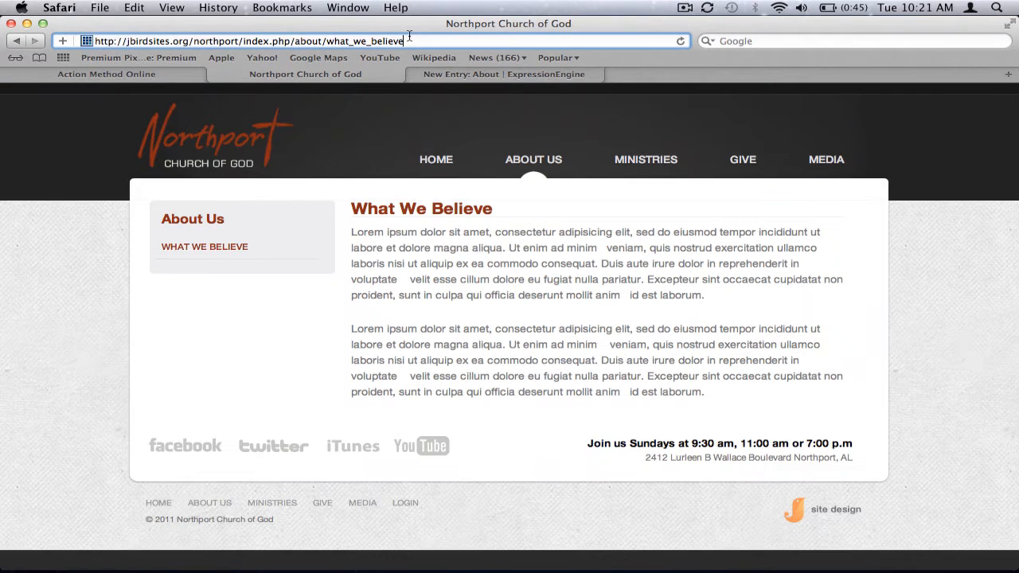
{"action": "left_click_drag", "start_coordinate": [409, 37], "coordinate": [327, 40]}
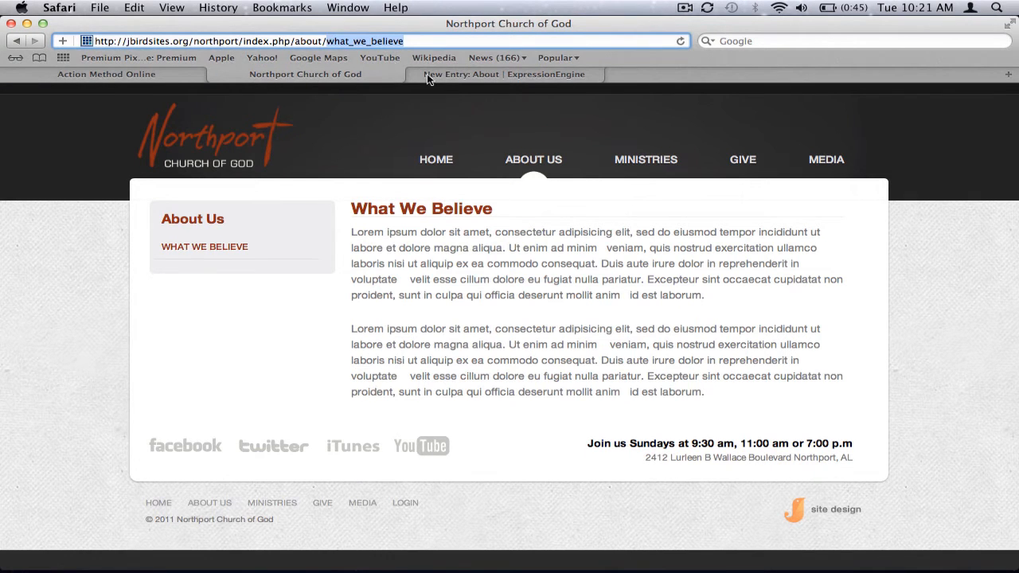
{"action": "left_click", "coordinate": [461, 76]}
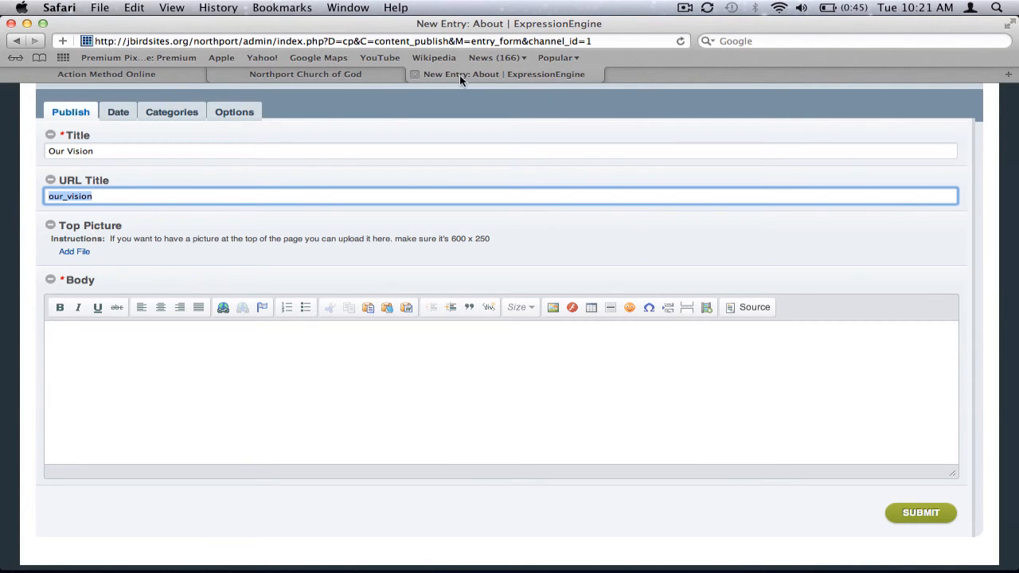
Compare the live Children and What We Believe pages for the use of a top picture, checking against the new entry's Top Picture field.
{"action": "left_click", "coordinate": [390, 75]}
{"action": "mouse_move", "coordinate": [673, 159]}
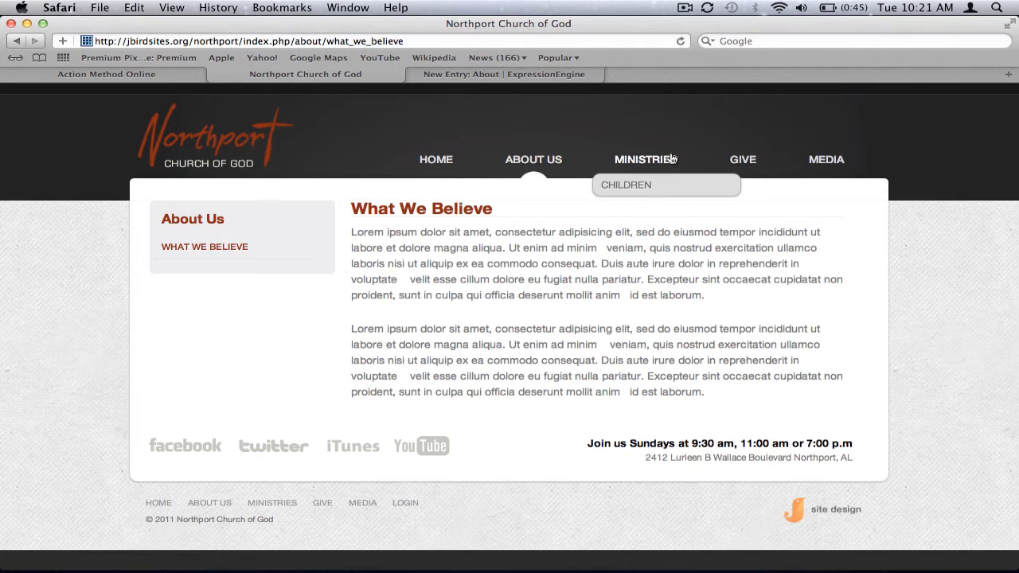
{"action": "left_click", "coordinate": [652, 183]}
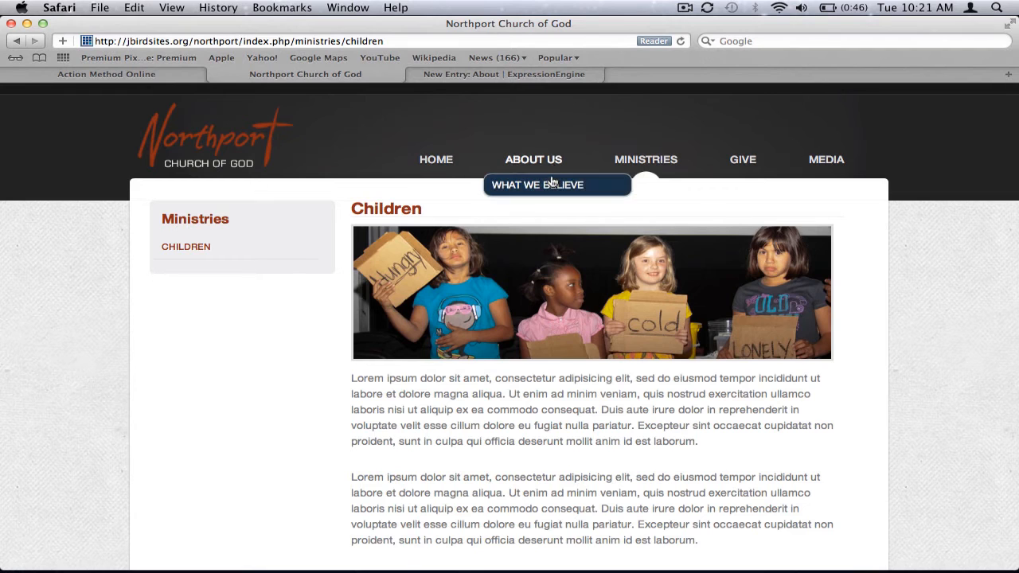
{"action": "left_click", "coordinate": [552, 184]}
{"action": "left_click", "coordinate": [487, 74]}
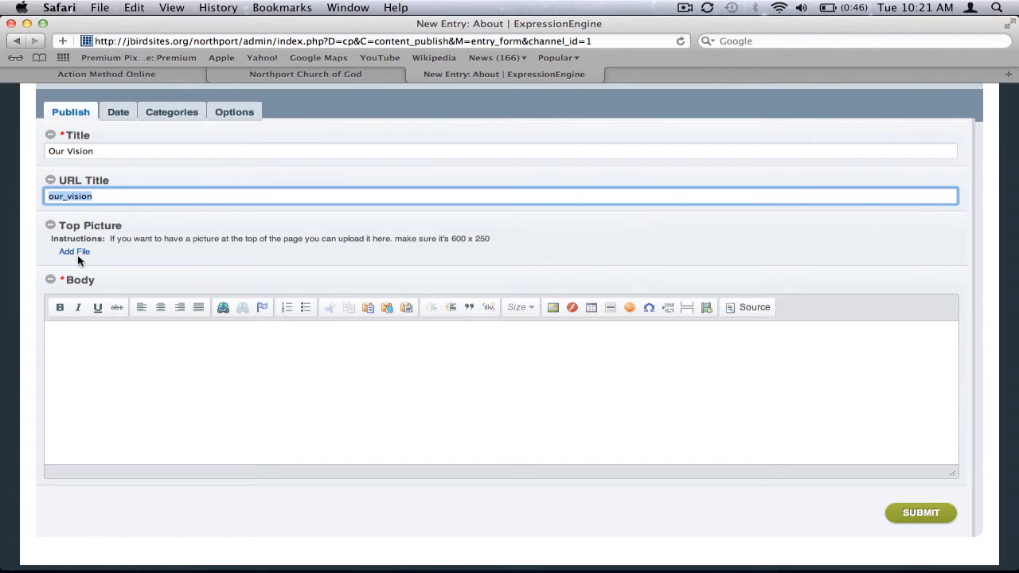
{"action": "left_click", "coordinate": [215, 74]}
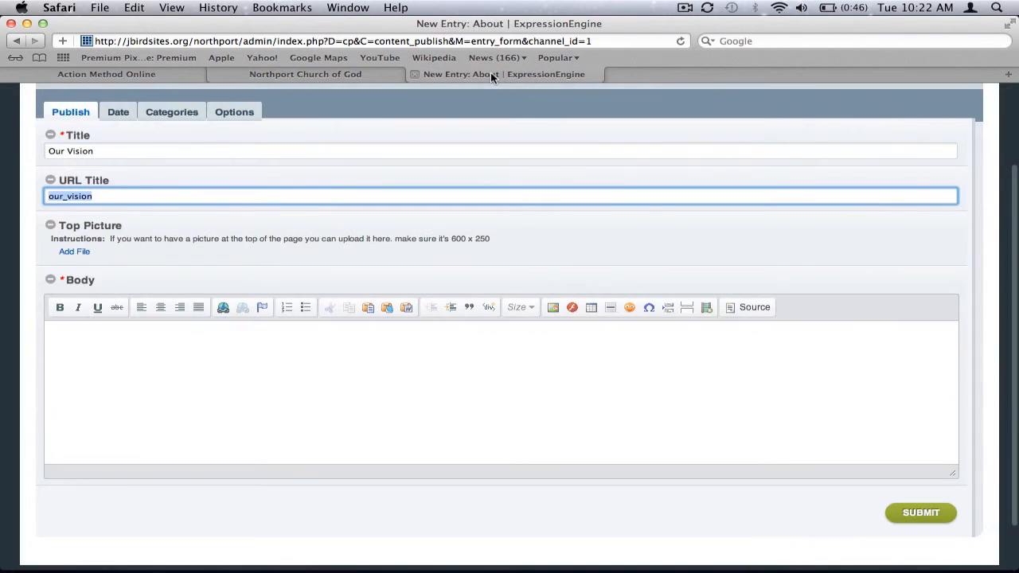
{"action": "left_click", "coordinate": [414, 74]}
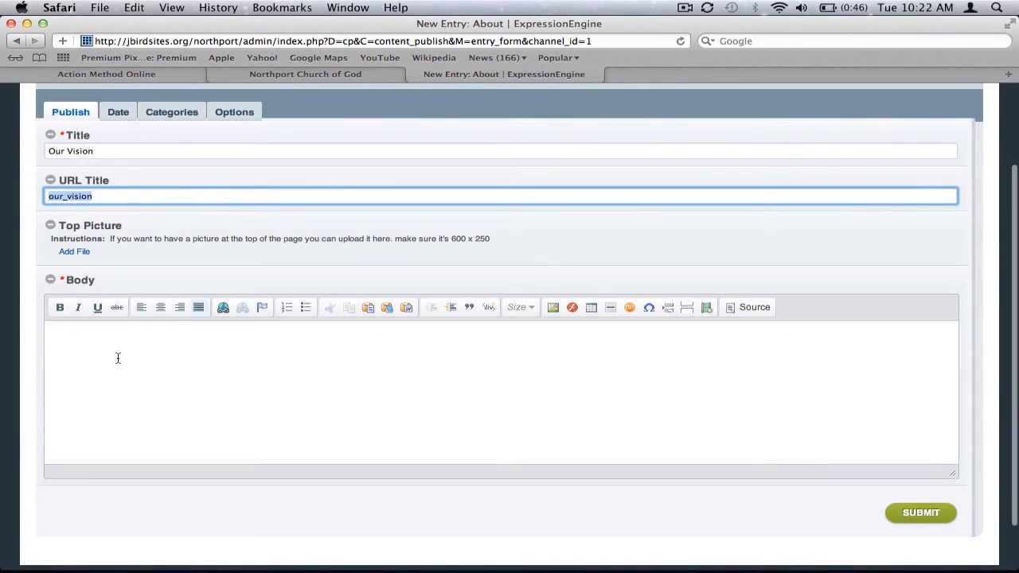
Check the body text area on the live page and enter "This is our vision page" as the new entry's body.
{"action": "left_click", "coordinate": [99, 373]}
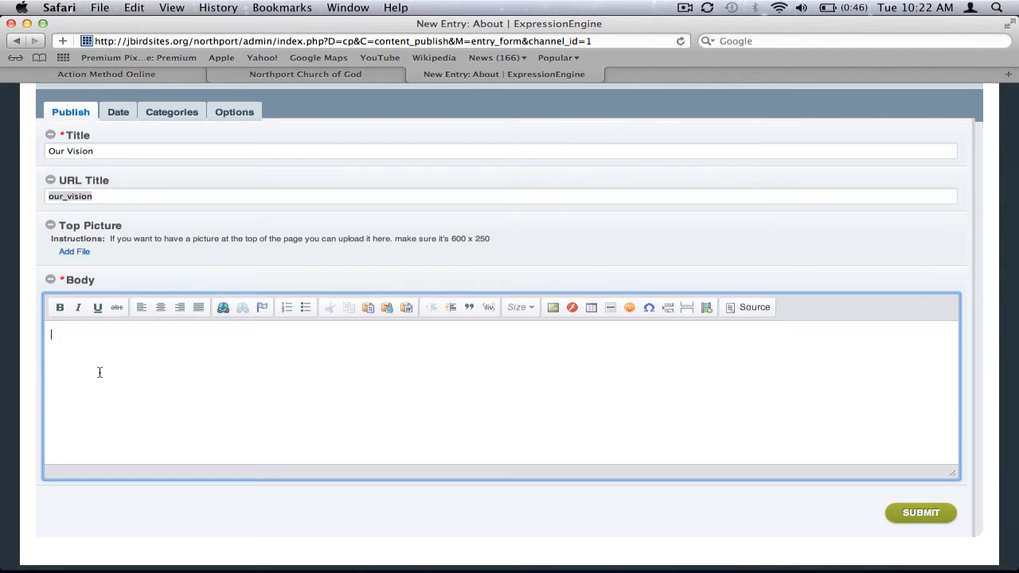
{"action": "left_click", "coordinate": [277, 72]}
{"action": "left_click_drag", "start_coordinate": [352, 230], "coordinate": [728, 390]}
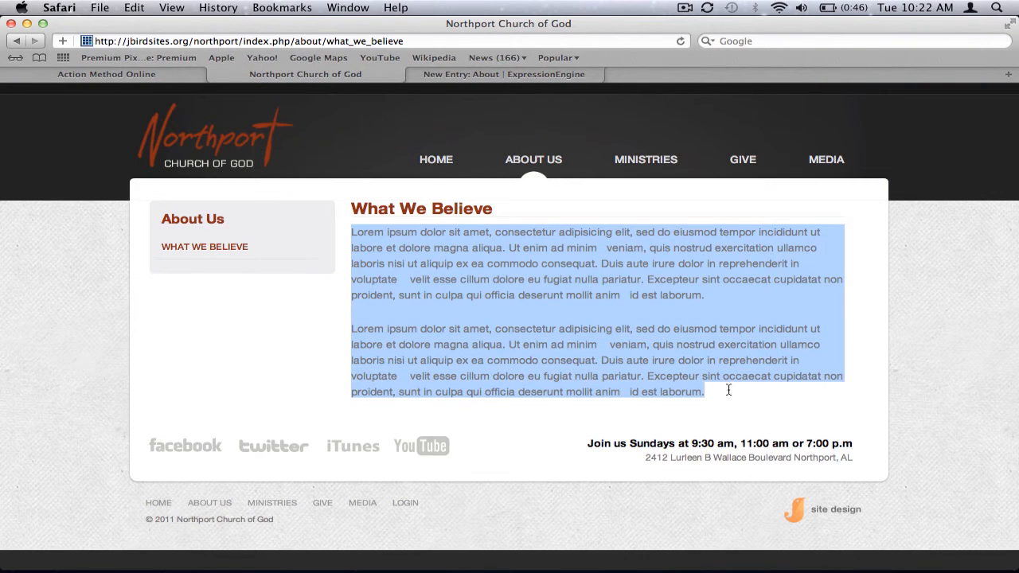
{"action": "left_click", "coordinate": [485, 76]}
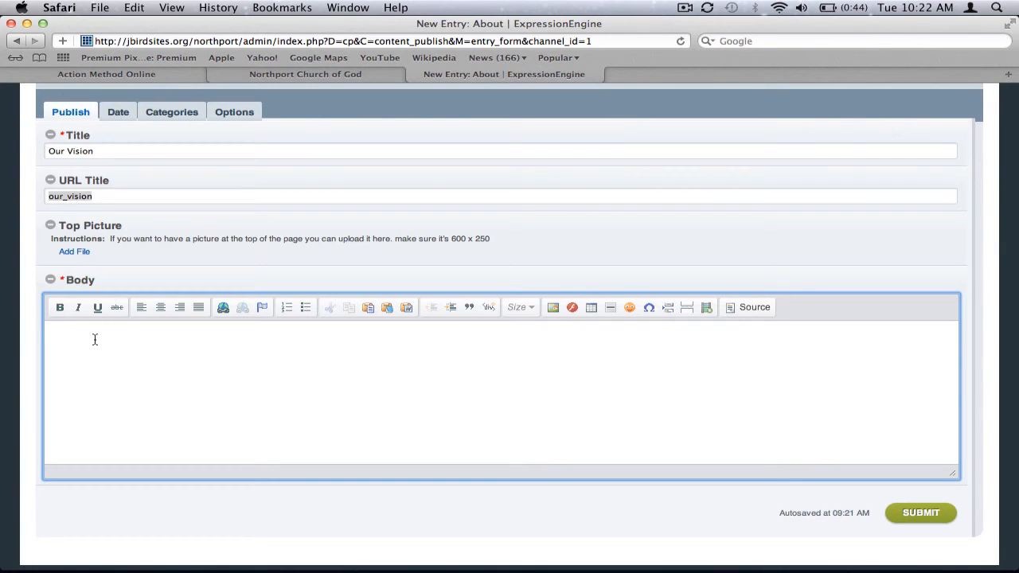
{"action": "left_click", "coordinate": [95, 340]}
{"action": "type", "text": "This is our vision page"}
Submit the new Our Vision entry, refresh the live site, and view the Our Vision page from the About Us menu.
{"action": "left_click", "coordinate": [899, 516]}
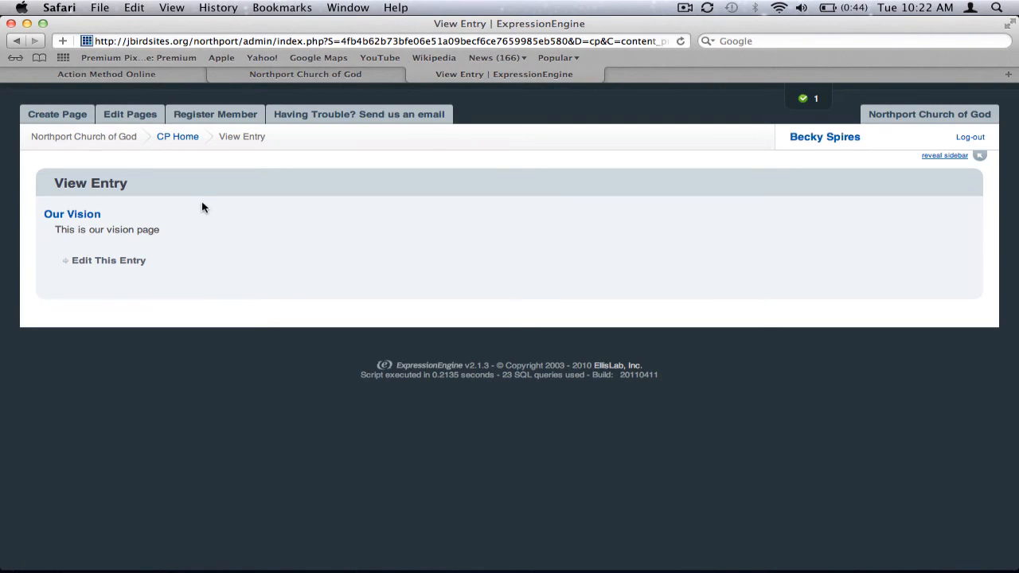
{"action": "left_click", "coordinate": [286, 80]}
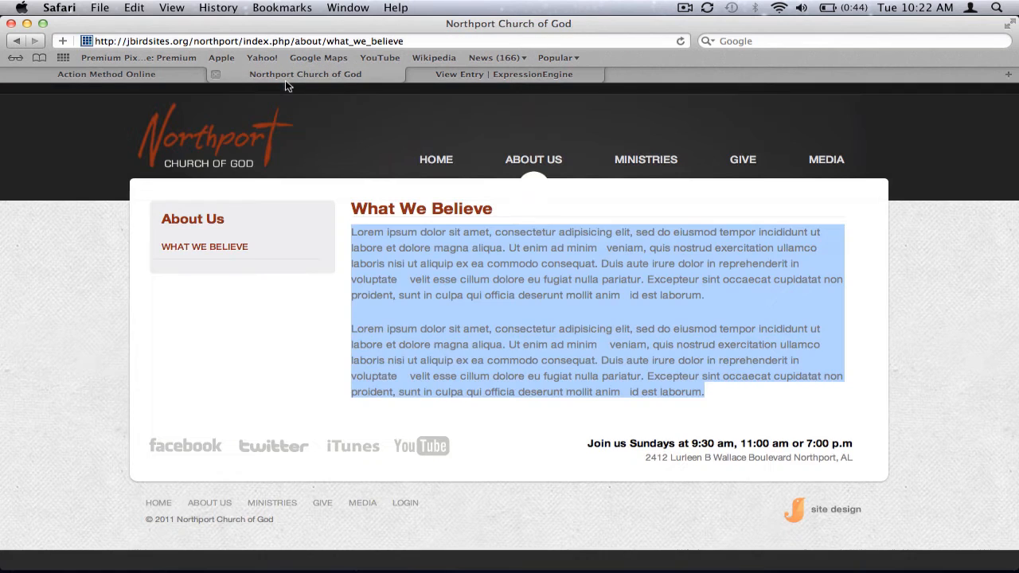
{"action": "left_click", "coordinate": [679, 41]}
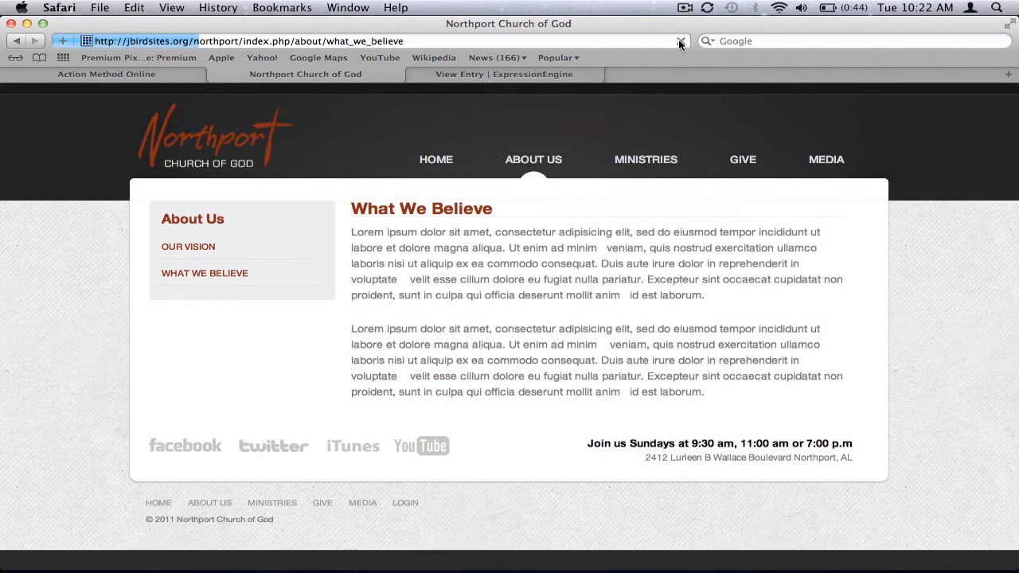
{"action": "mouse_move", "coordinate": [548, 157]}
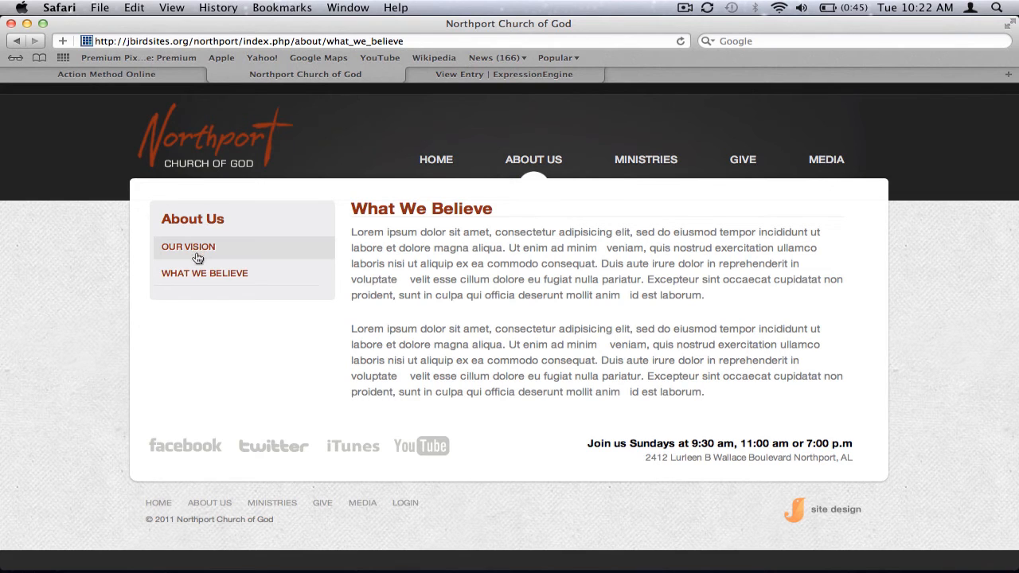
{"action": "left_click", "coordinate": [518, 184]}
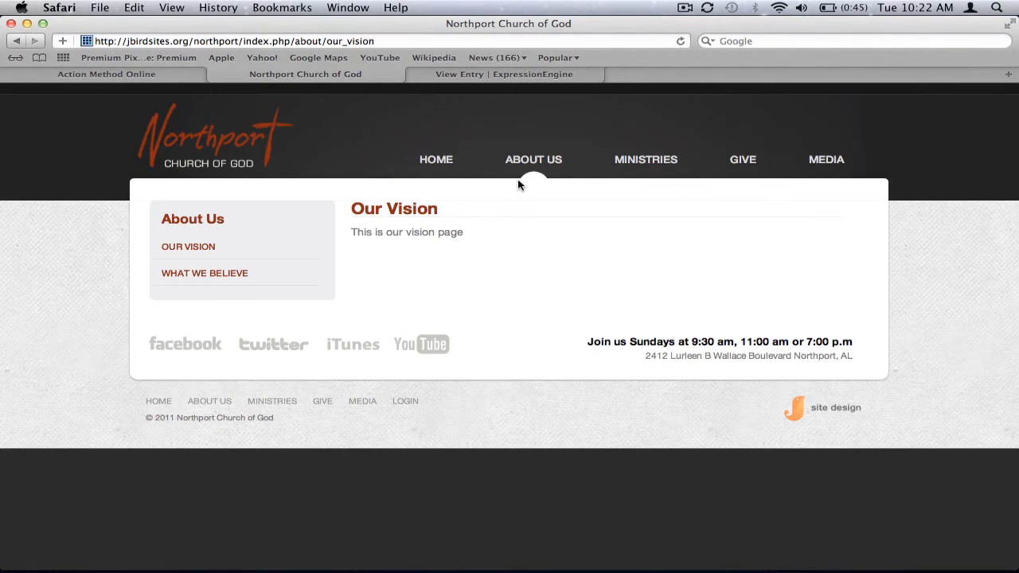
{"action": "left_click_drag", "start_coordinate": [351, 209], "coordinate": [351, 236]}
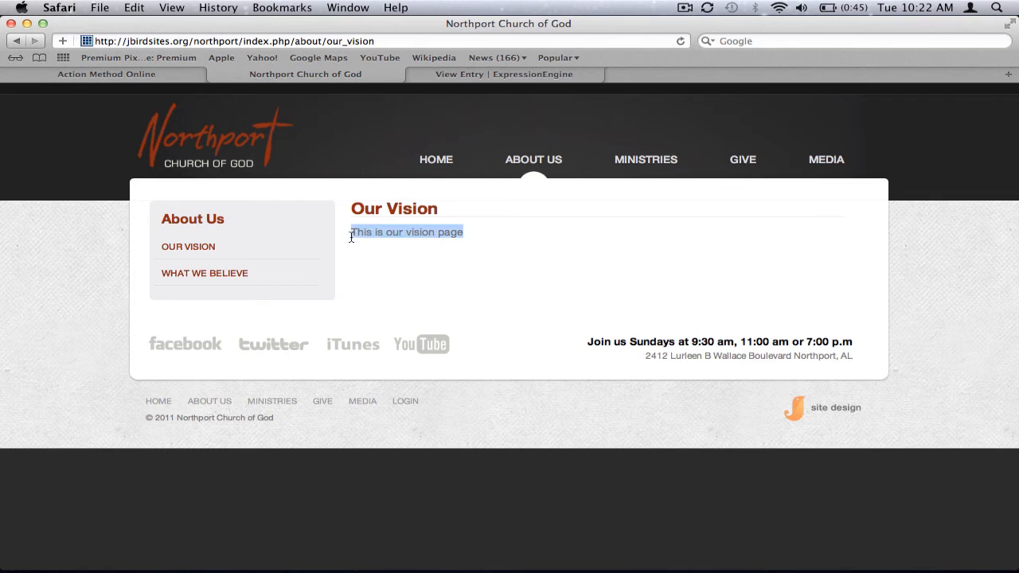
Reopen the Our Vision entry for editing and start adding a file as its top picture.
{"action": "left_click", "coordinate": [480, 76]}
{"action": "left_click", "coordinate": [90, 263]}
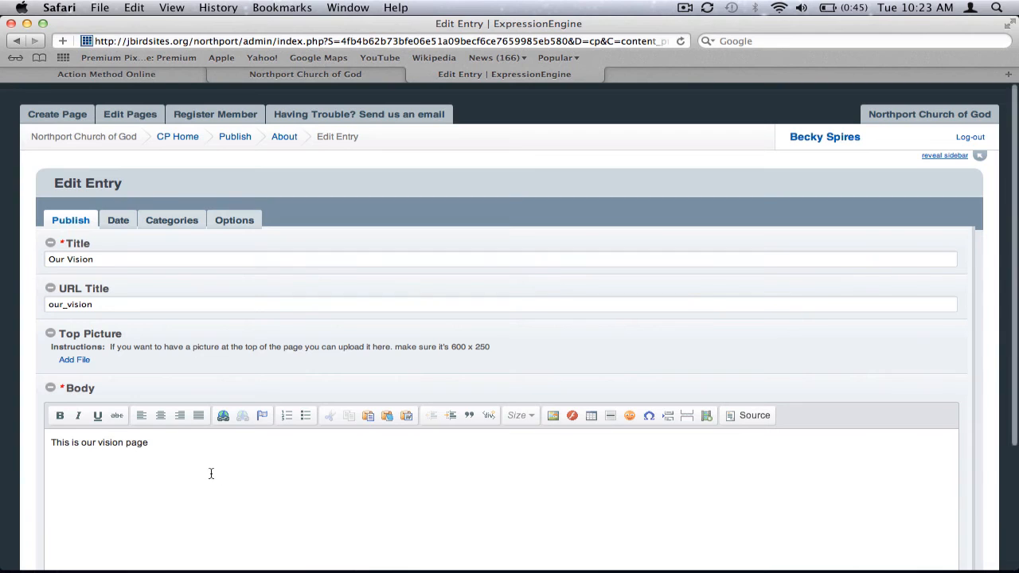
{"action": "triple_click", "coordinate": [121, 259]}
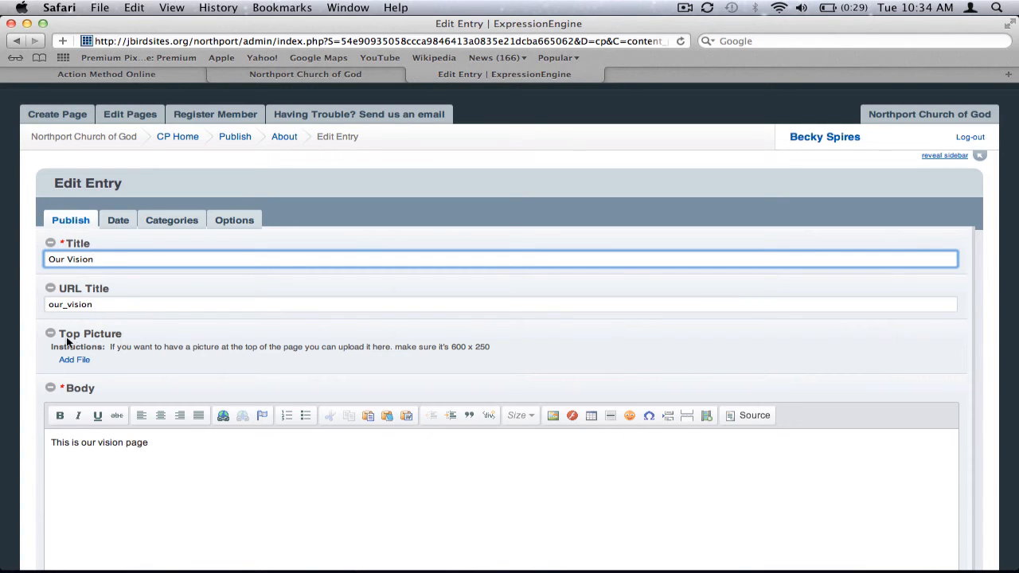
{"action": "left_click", "coordinate": [74, 362]}
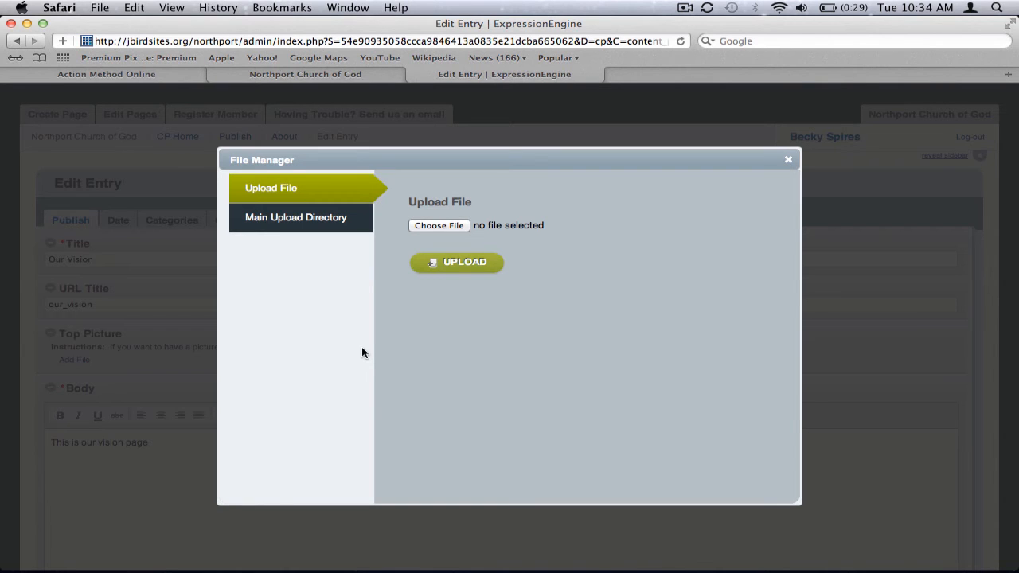
{"action": "left_click", "coordinate": [422, 224]}
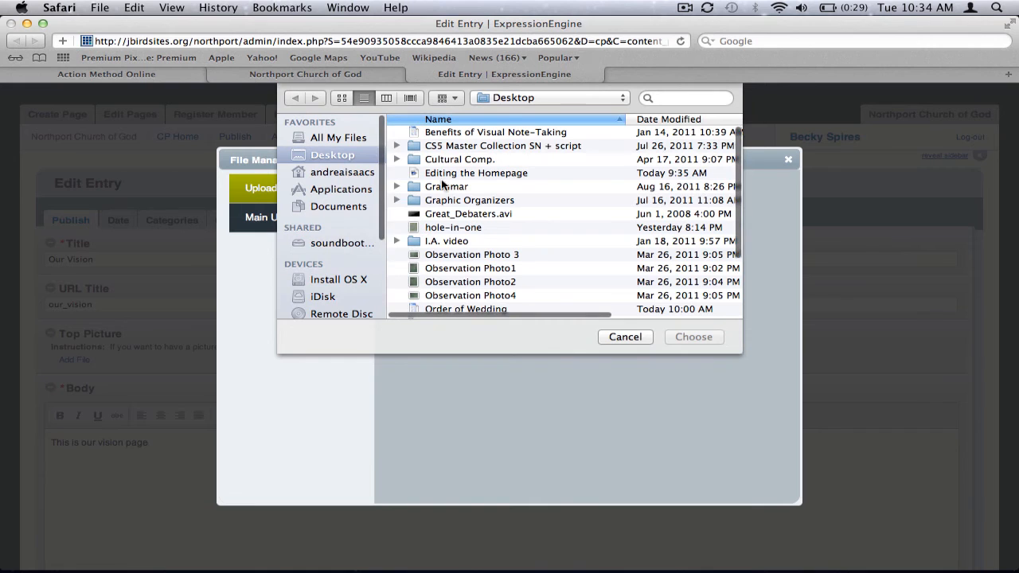
{"action": "scroll", "coordinate": [443, 184], "scroll_direction": "down", "scroll_amount": 5}
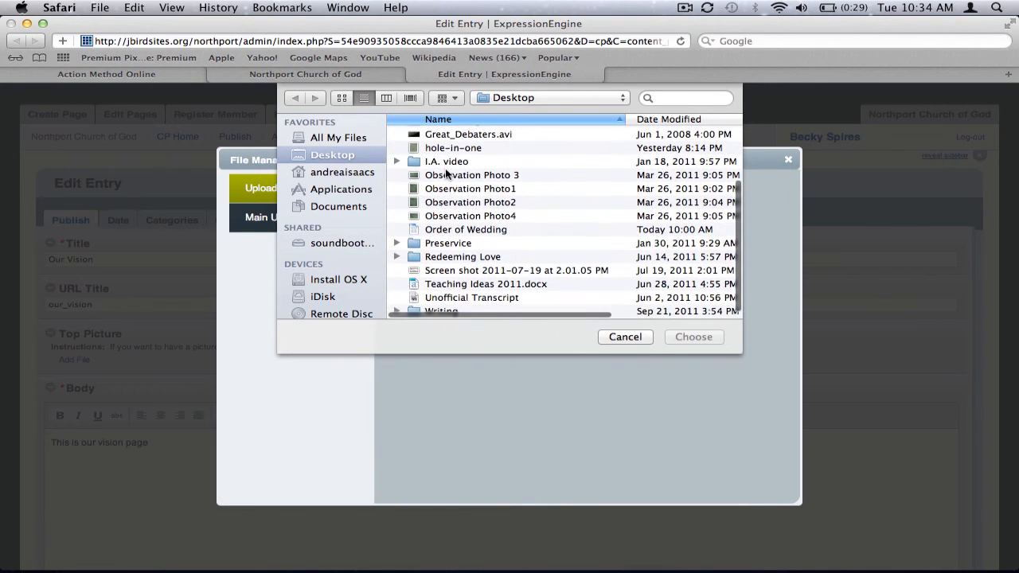
{"action": "scroll", "coordinate": [446, 170], "scroll_direction": "up", "scroll_amount": 4}
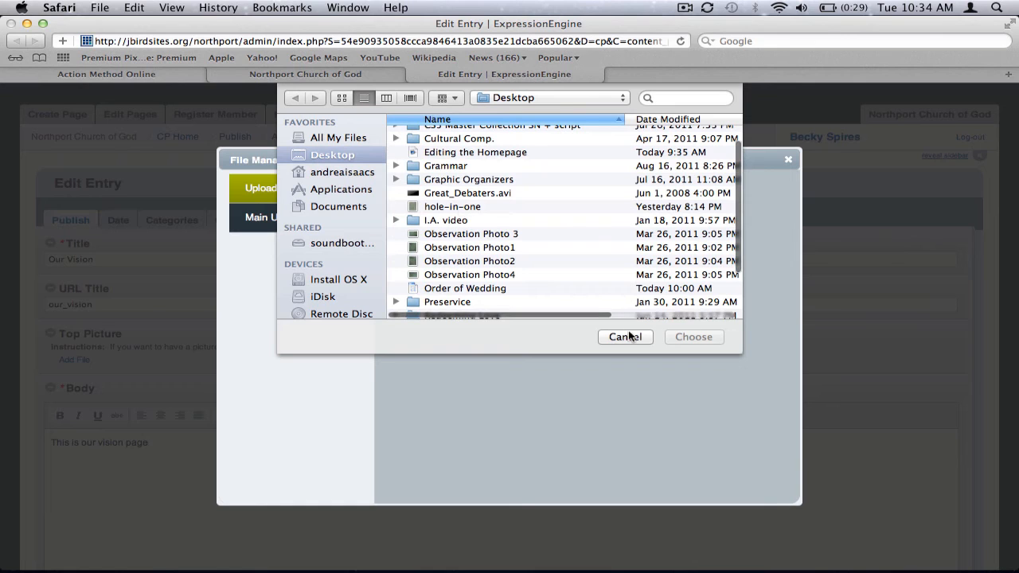
{"action": "left_click", "coordinate": [482, 208]}
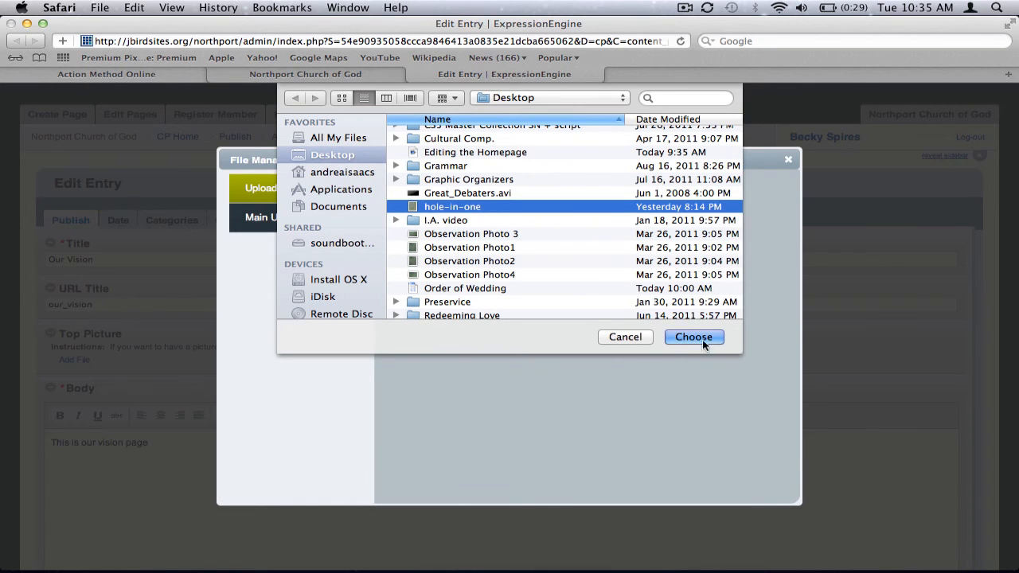
{"action": "left_click", "coordinate": [633, 337]}
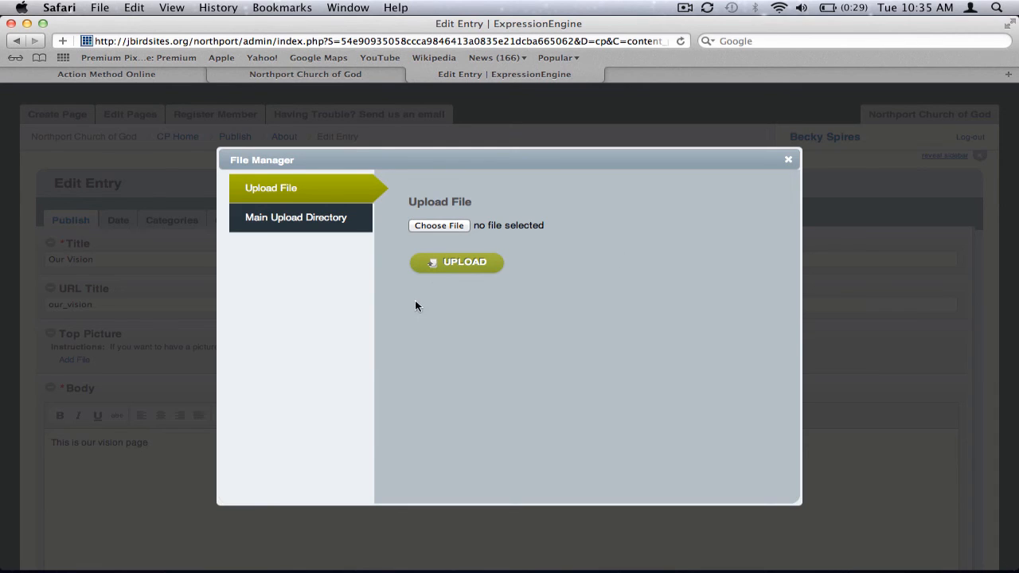
Use Kids.jpg from the main upload directory as the entry's top picture and submit the entry.
{"action": "left_click", "coordinate": [334, 227]}
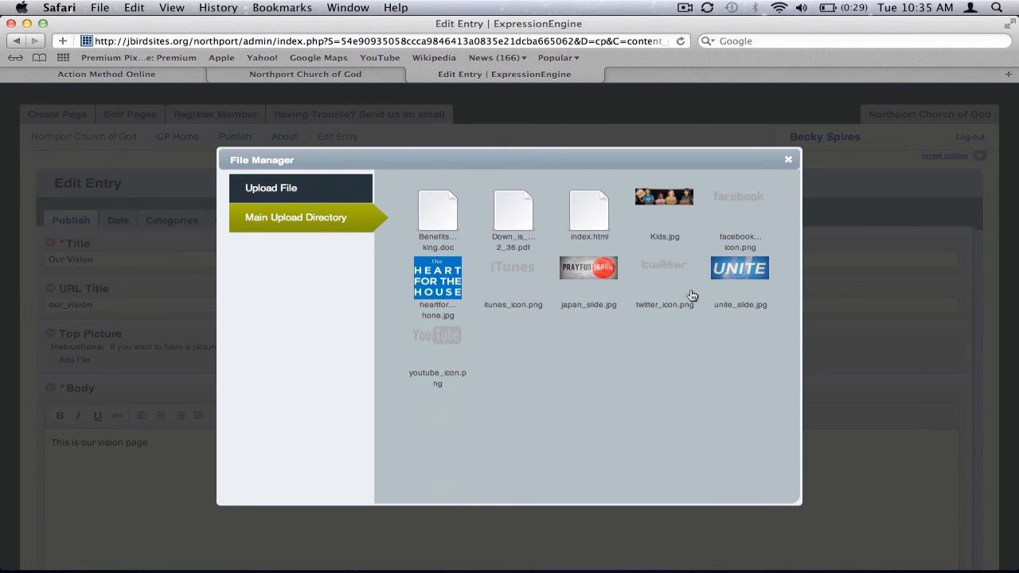
{"action": "left_click", "coordinate": [669, 204]}
{"action": "scroll", "coordinate": [497, 296], "scroll_direction": "down", "scroll_amount": 2}
{"action": "scroll", "coordinate": [497, 296], "scroll_direction": "down", "scroll_amount": 5}
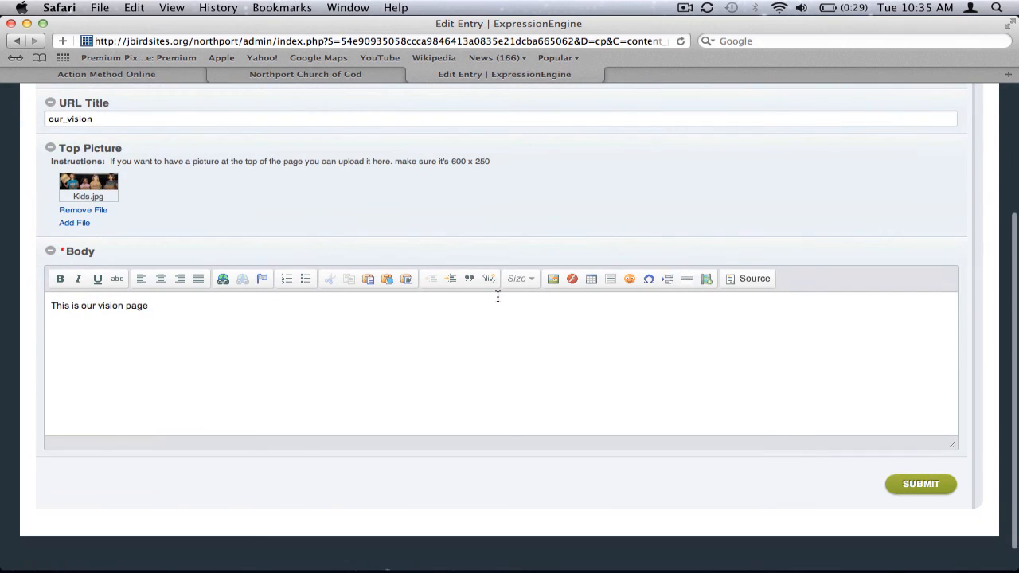
{"action": "left_click", "coordinate": [922, 486]}
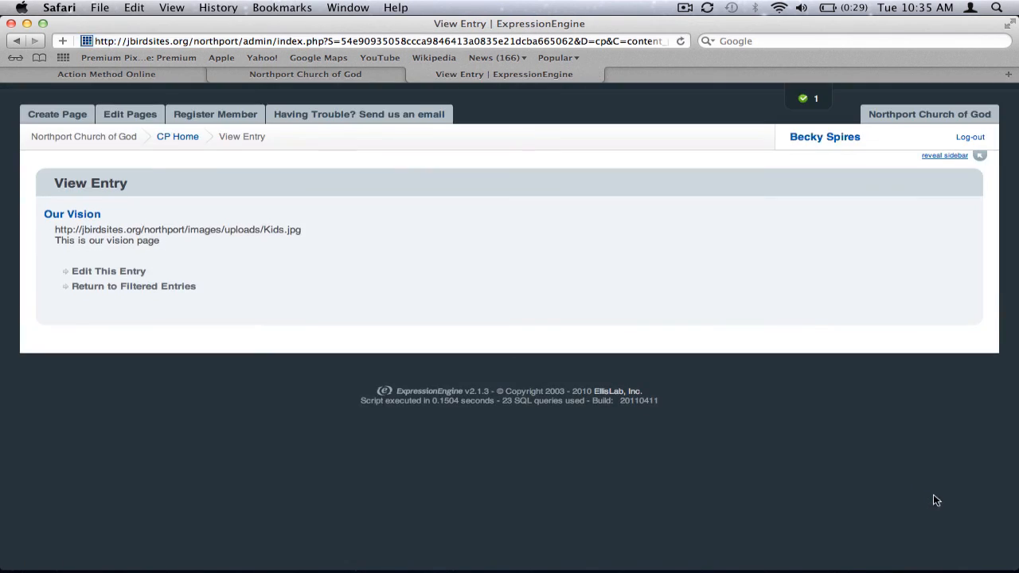
Examine the top picture on the refreshed live Our Vision page and compare it with the Top Picture field of the reopened entry.
{"action": "left_click", "coordinate": [380, 76]}
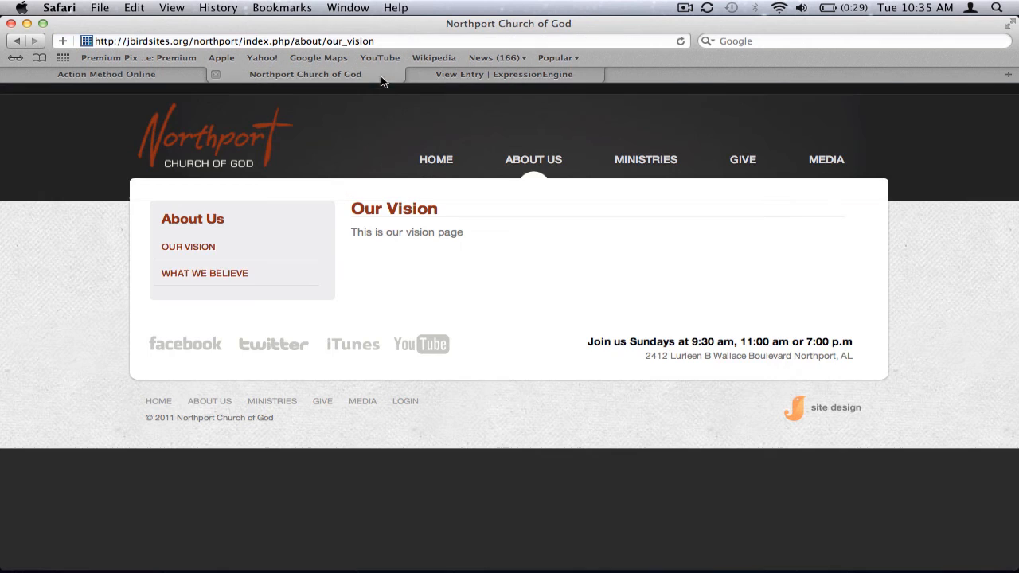
{"action": "left_click", "coordinate": [681, 40]}
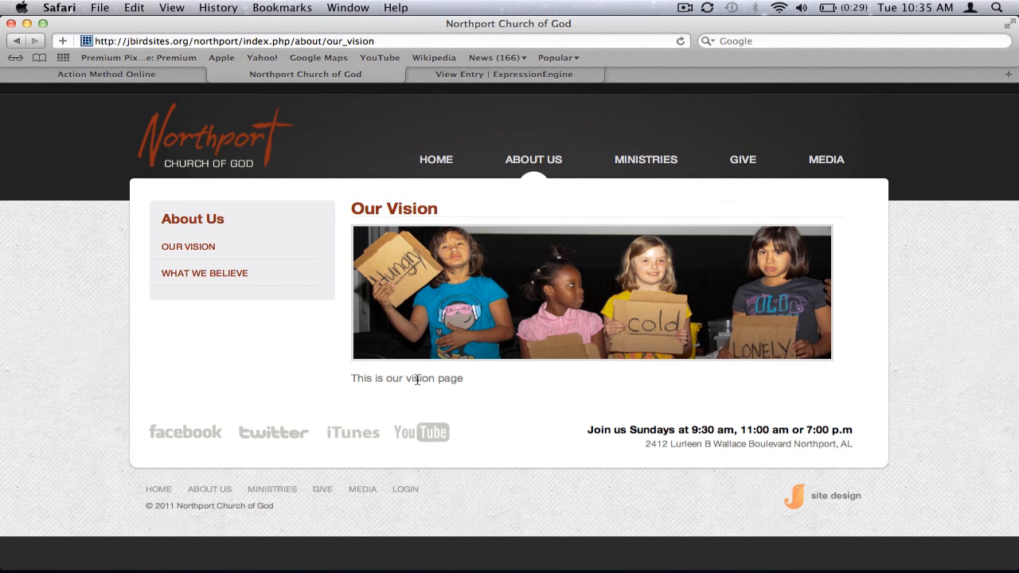
{"action": "left_click", "coordinate": [458, 75]}
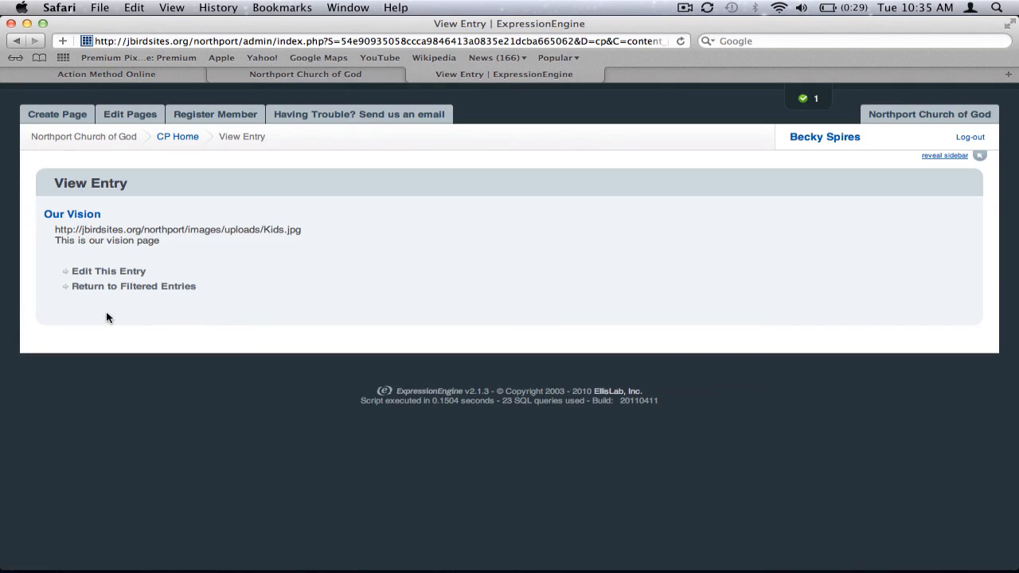
{"action": "left_click", "coordinate": [102, 272]}
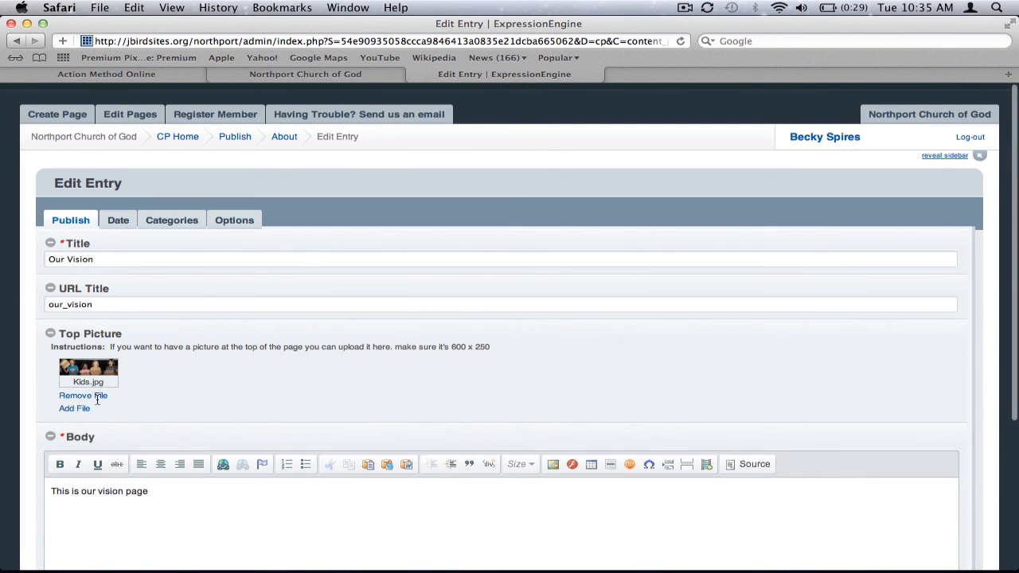
{"action": "left_click", "coordinate": [373, 73]}
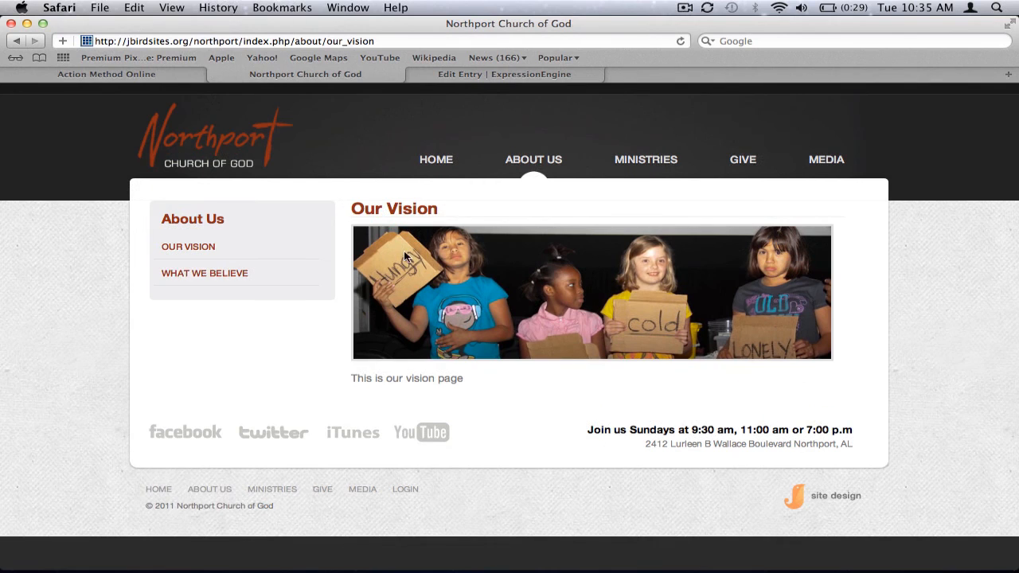
{"action": "left_click", "coordinate": [521, 73]}
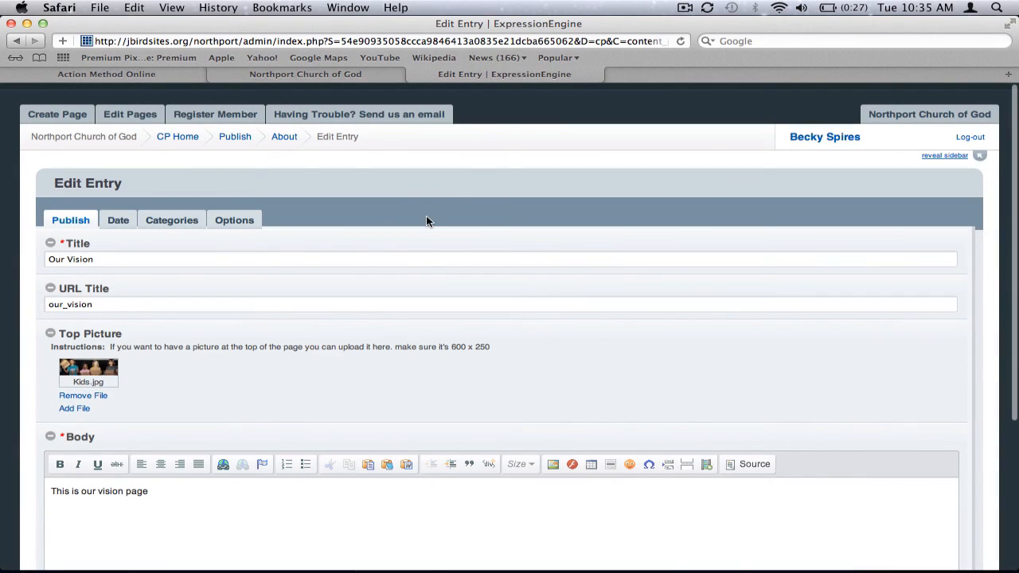
{"action": "mouse_move", "coordinate": [68, 119]}
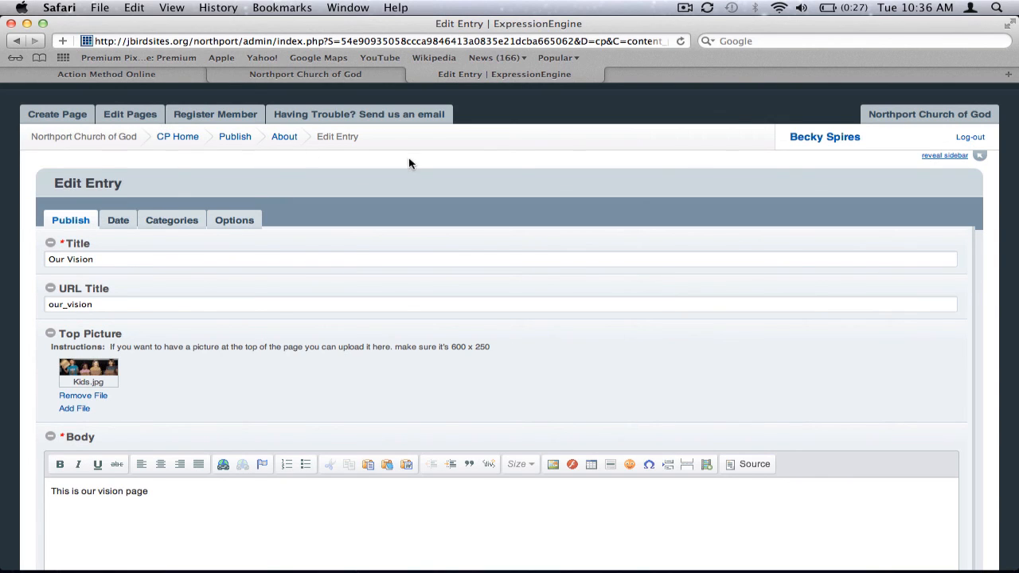
{"action": "left_click", "coordinate": [685, 7]}
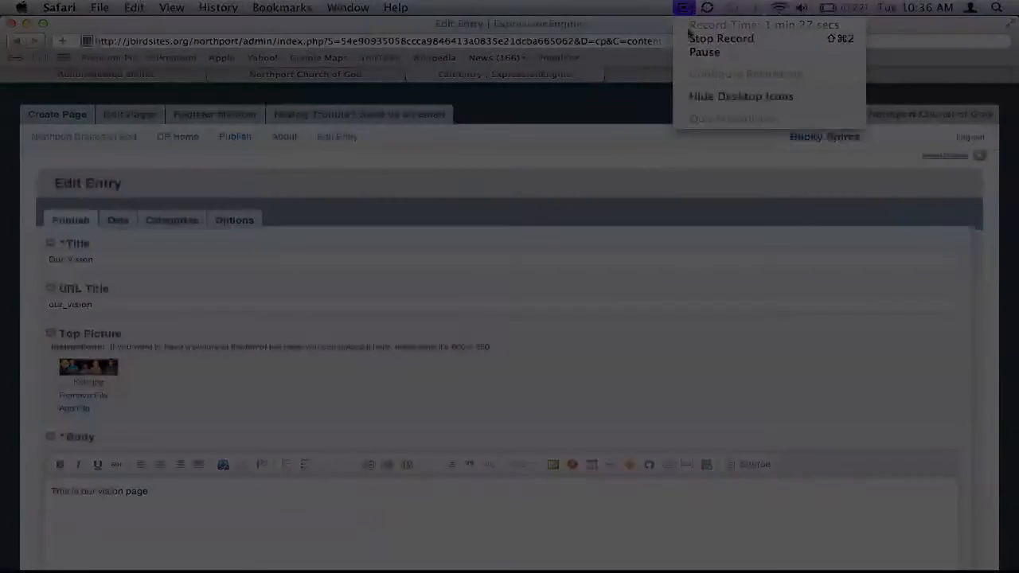